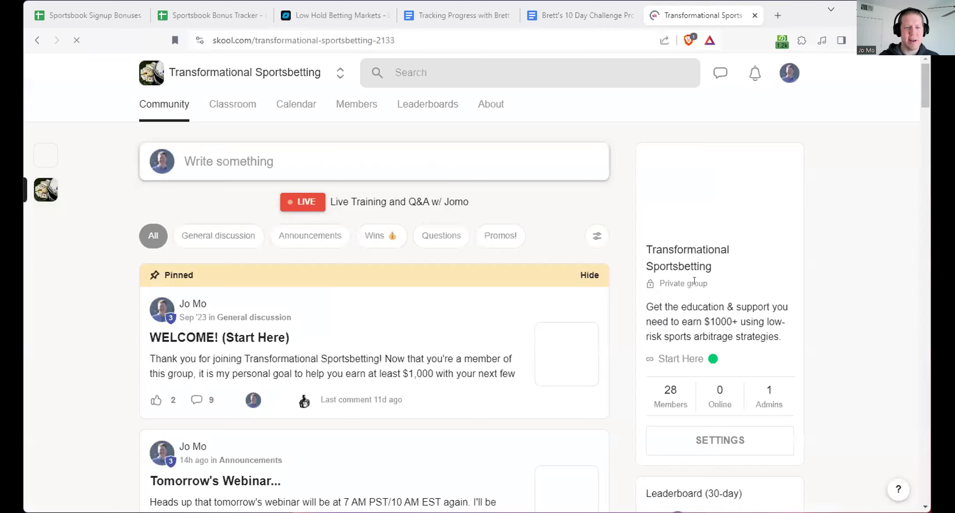
# Read the full '10 day challenge success!' Skool post, then go back to the 10 Day Challenge Profits doc
pyautogui.scroll(-5, 500, 215)
pyautogui.scroll(-4, 498, 215)
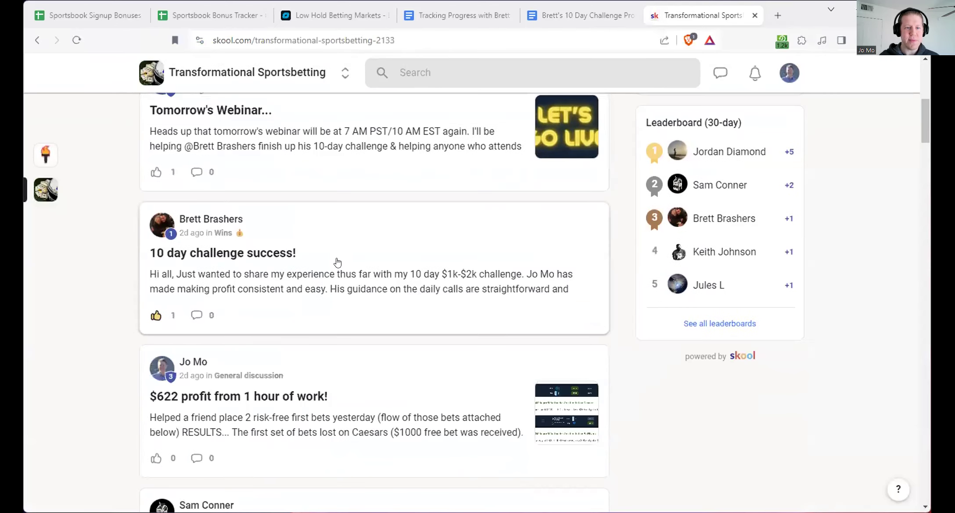
pyautogui.click(338, 259)
pyautogui.click(401, 290)
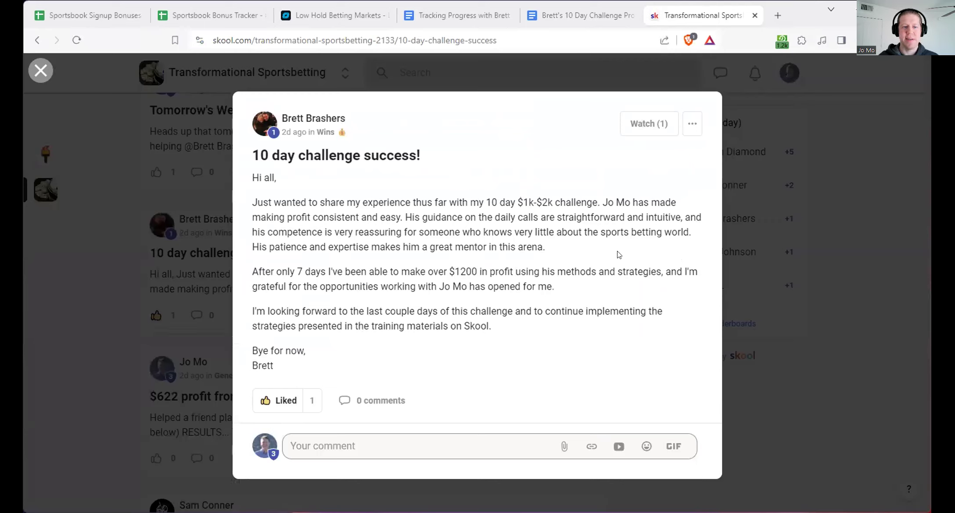
pyautogui.click(850, 241)
pyautogui.click(559, 19)
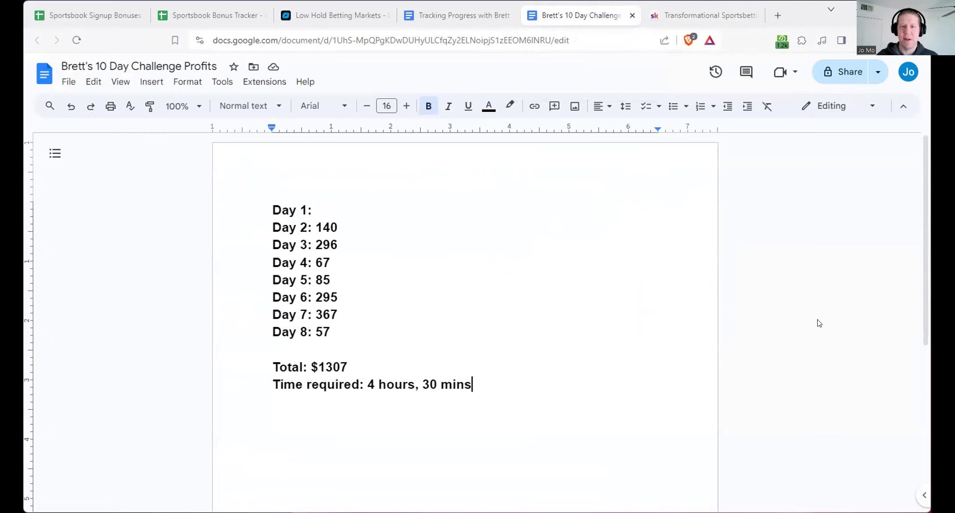
pyautogui.moveTo(725, 241)
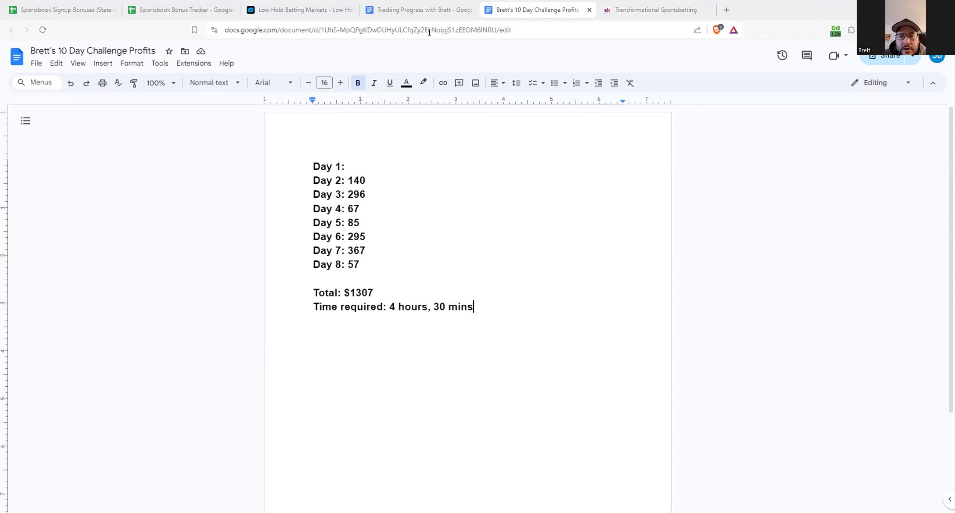
# In Tracking Progress, find Day 8's $103 expected total and delete its last digit
pyautogui.click(420, 10)
pyautogui.scroll(10, 620, 215)
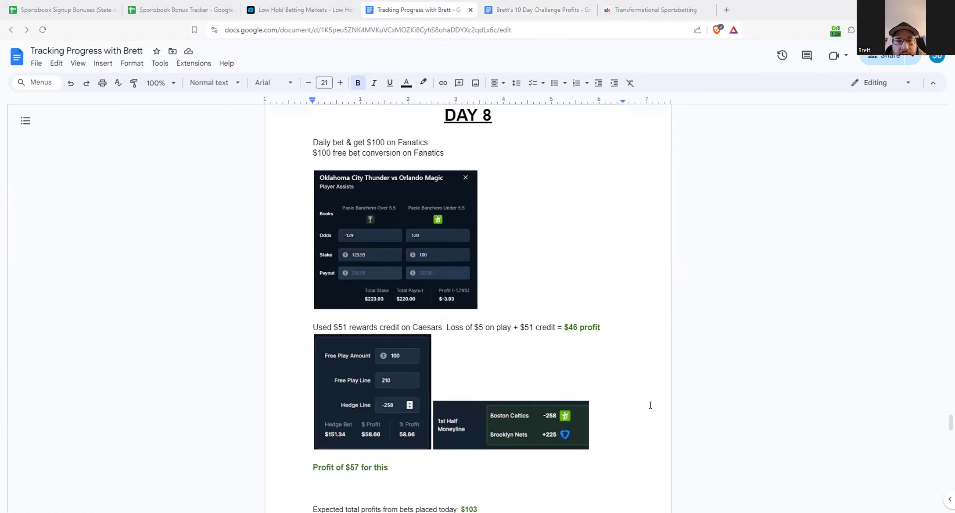
pyautogui.scroll(-3, 645, 316)
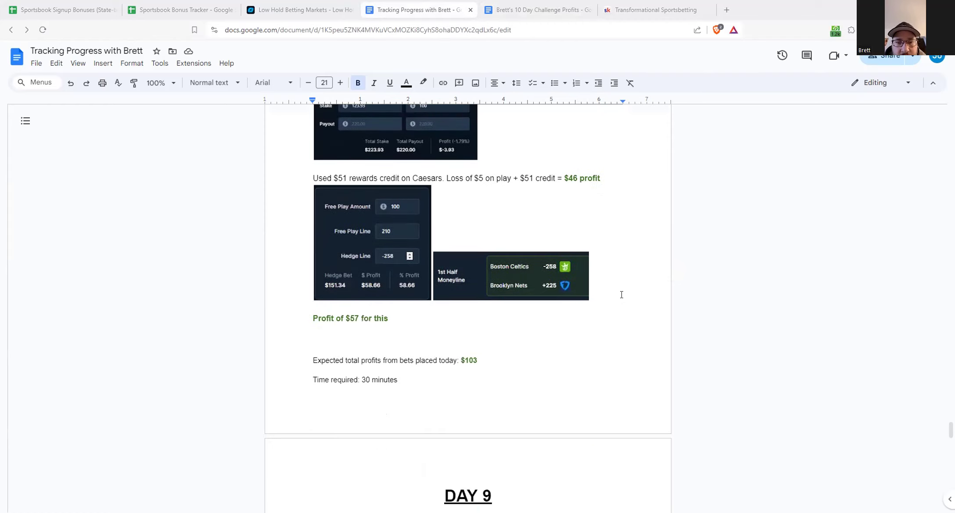
pyautogui.scroll(1, 621, 295)
pyautogui.scroll(-3, 621, 295)
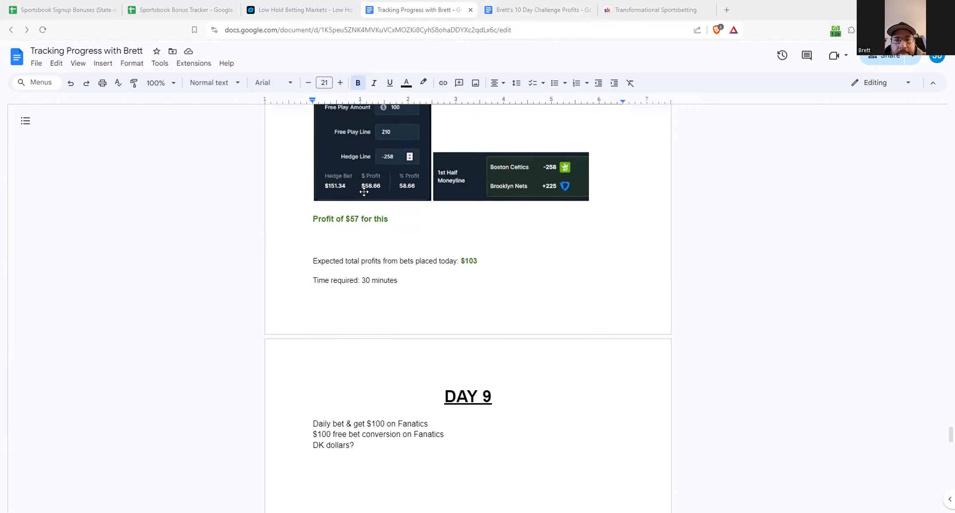
pyautogui.scroll(2, 426, 247)
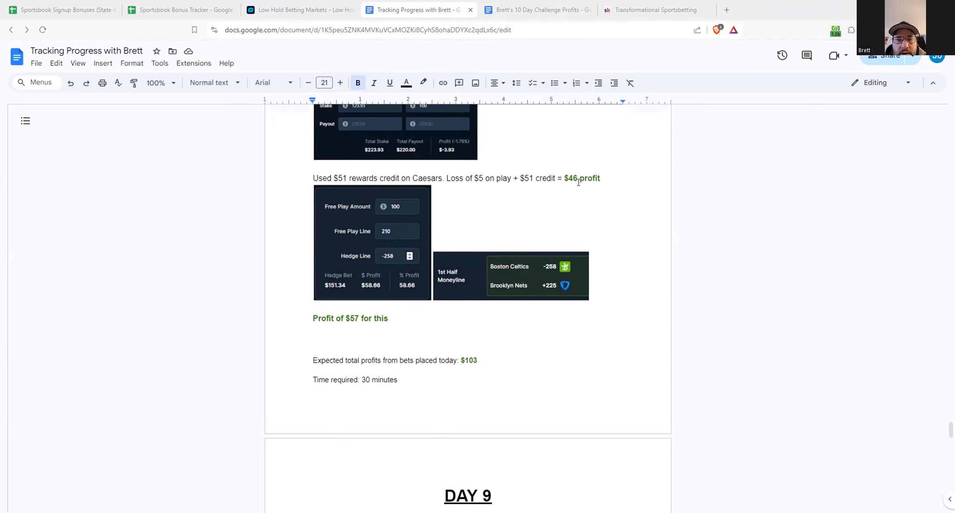
pyautogui.click(476, 358)
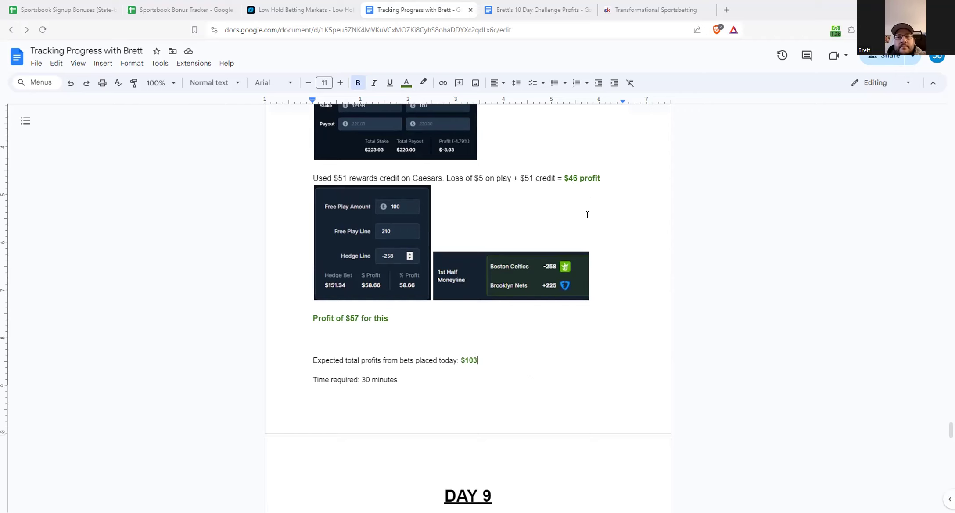
pyautogui.press('BackSpace')
# Finish the Day 8 total as $106, then change Day 8 from 57 to 106 in the profits doc
pyautogui.write('6')
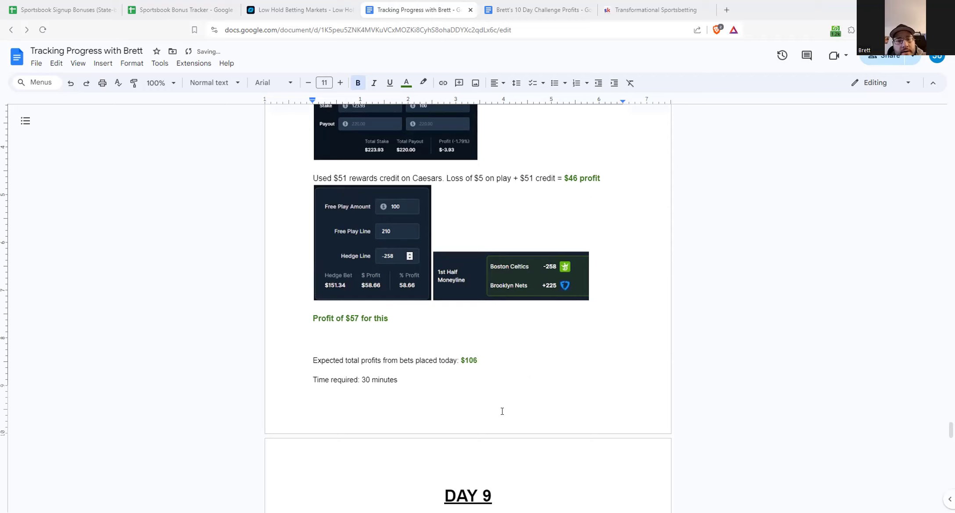
pyautogui.click(537, 11)
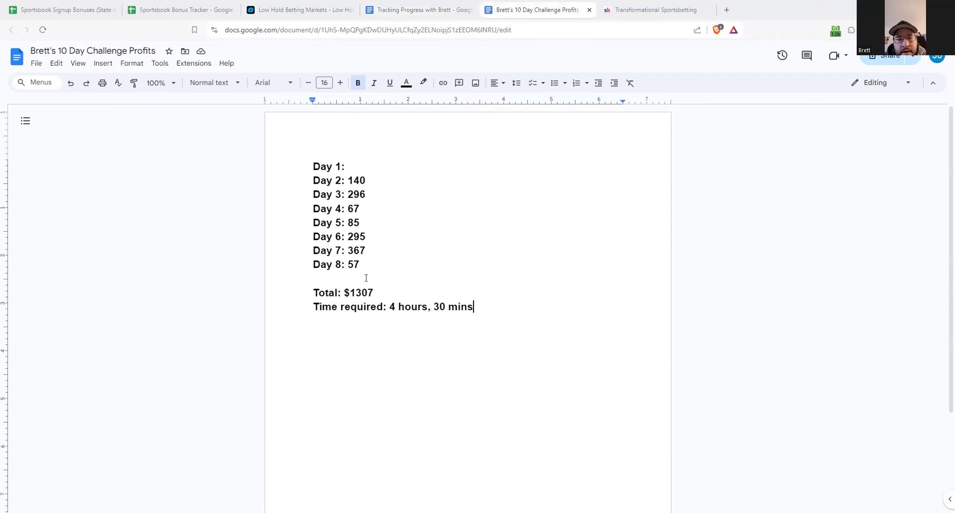
pyautogui.doubleClick(354, 264)
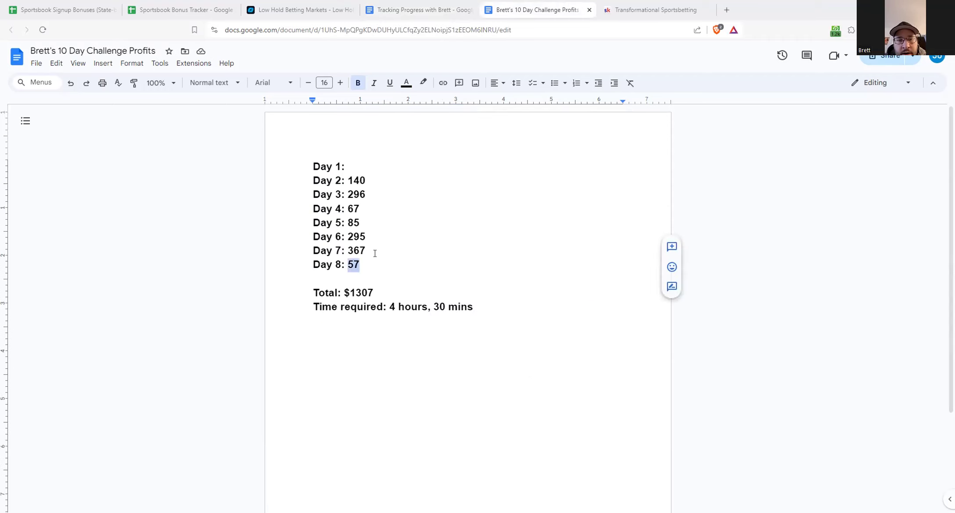
pyautogui.write('106')
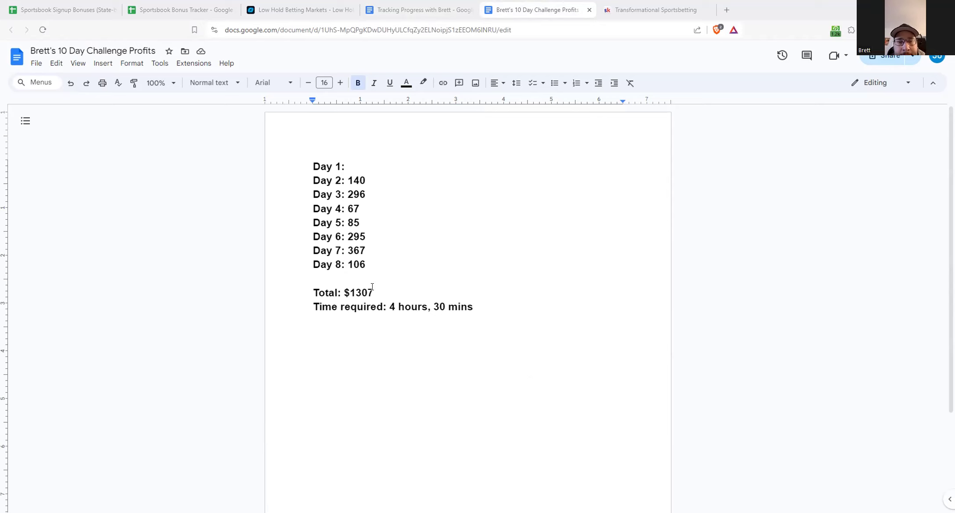
# Update the challenge profits total from $1307 to $1356
pyautogui.press('BackSpace')
pyautogui.press('BackSpace')
pyautogui.write('56')
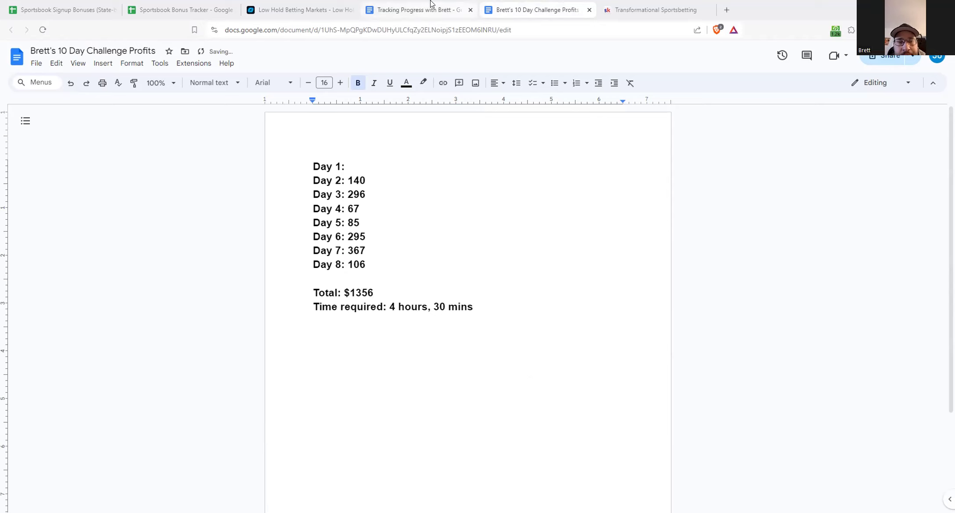
pyautogui.click(425, 7)
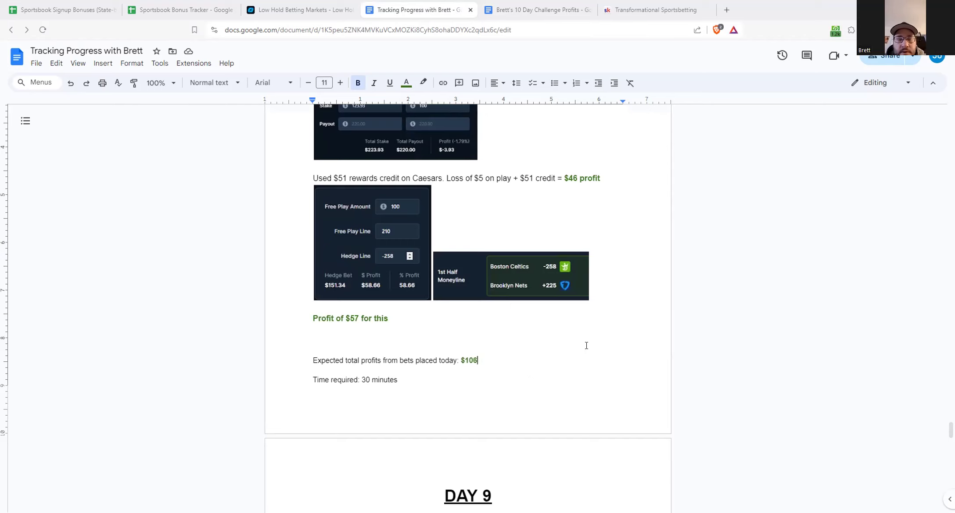
# Scroll the Tracking Progress doc down to the DAY 9 section
pyautogui.scroll(-5, 584, 324)
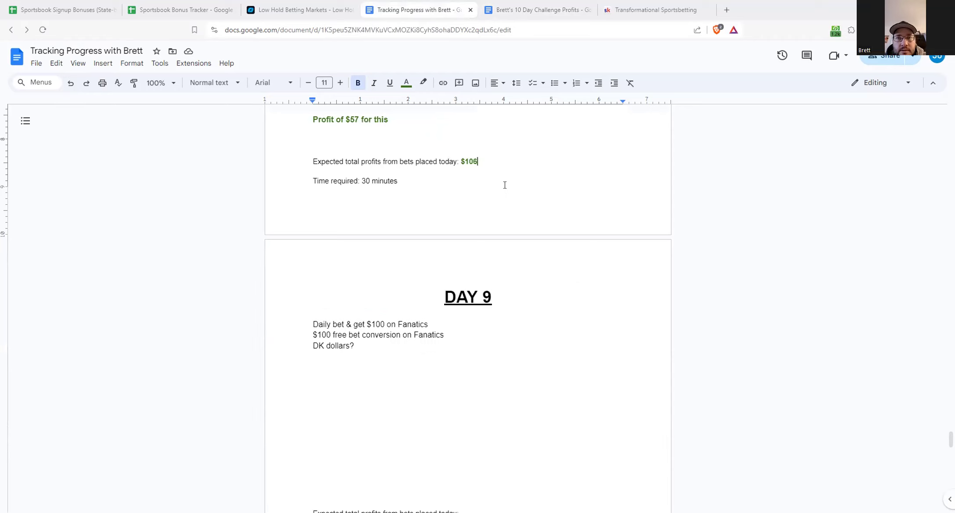
pyautogui.scroll(-2, 504, 185)
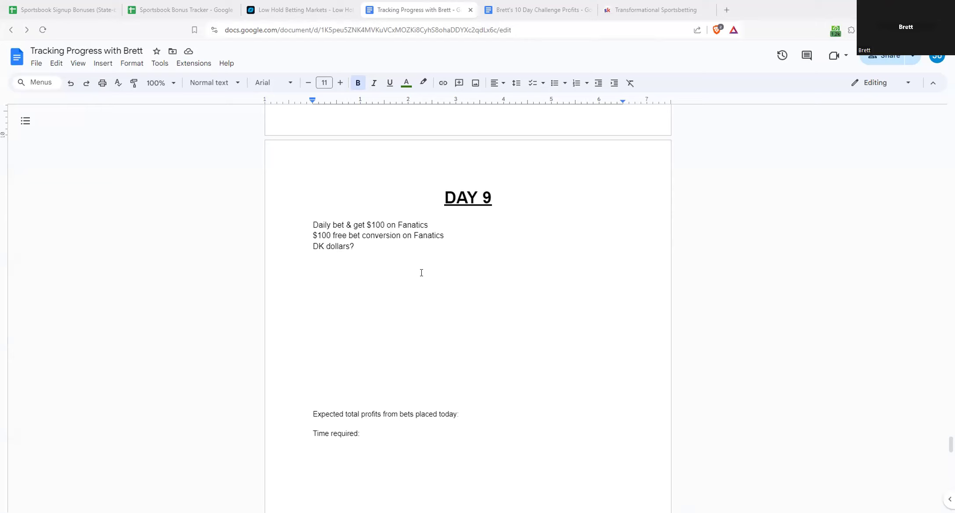
# In the Day 9 notes, edit the Fanatics free bet conversion so $100 reads $200
pyautogui.scroll(2, 509, 283)
pyautogui.scroll(-2, 511, 286)
pyautogui.click(324, 229)
pyautogui.press('Down')
pyautogui.press('BackSpace')
pyautogui.write('2')
pyautogui.click(426, 288)
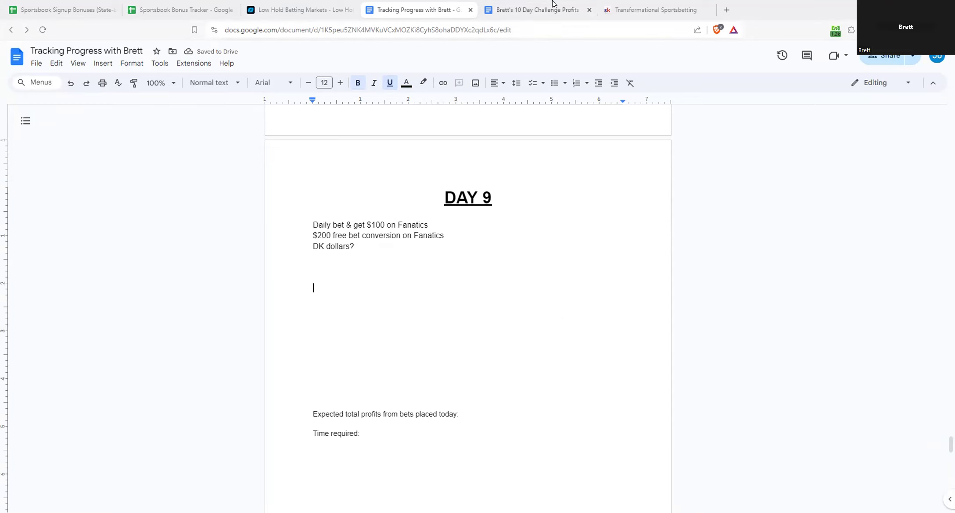
# Refresh the OddsJam Low Hold Betting Markets list
pyautogui.click(293, 7)
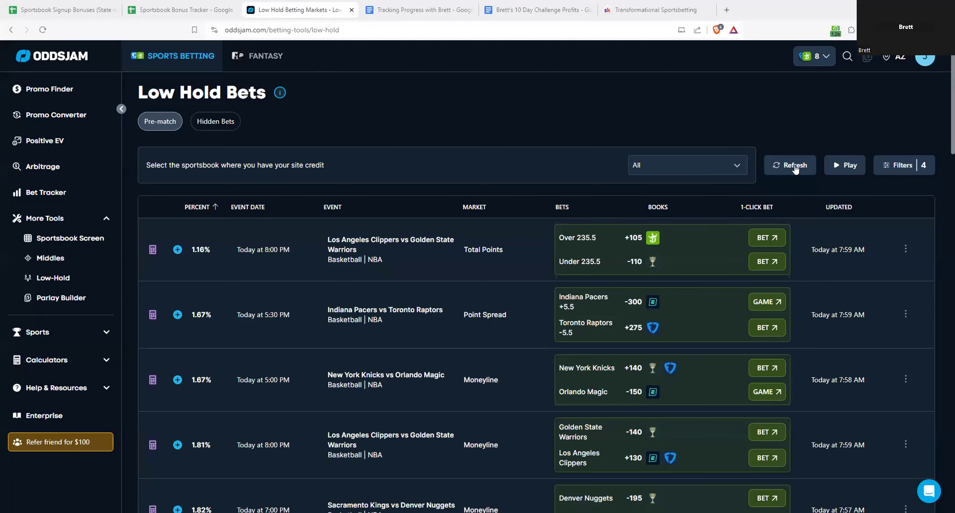
pyautogui.click(794, 167)
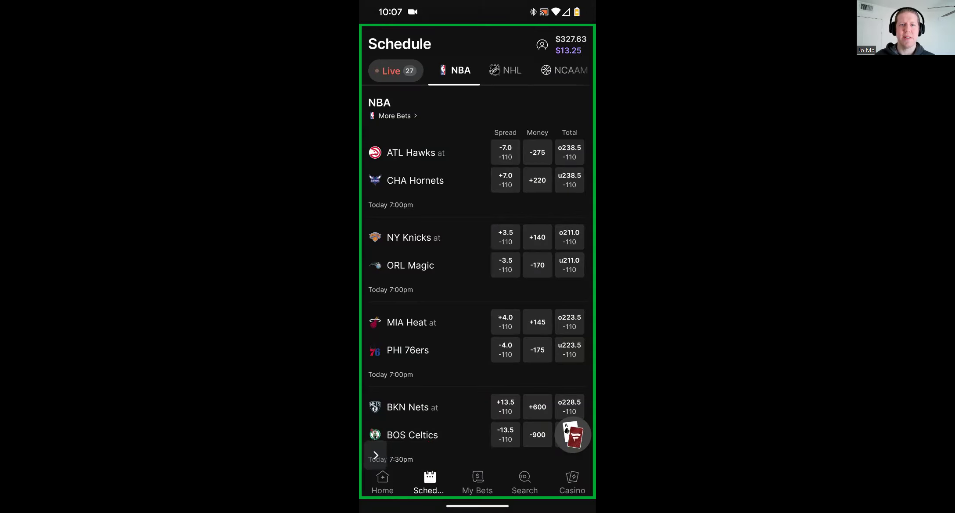
# Scroll through the Fanatics NBA schedule of tonight's games
pyautogui.scroll(-1, 476, 279)
pyautogui.scroll(1, 477, 279)
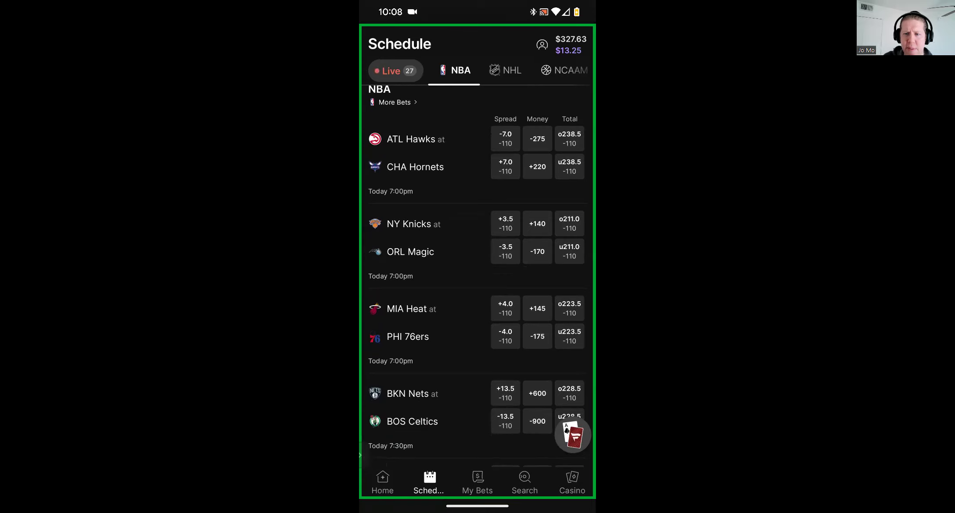
# Open the Knicks at Magic game and add the NY Knicks +140 moneyline to the betslip
pyautogui.click(410, 237)
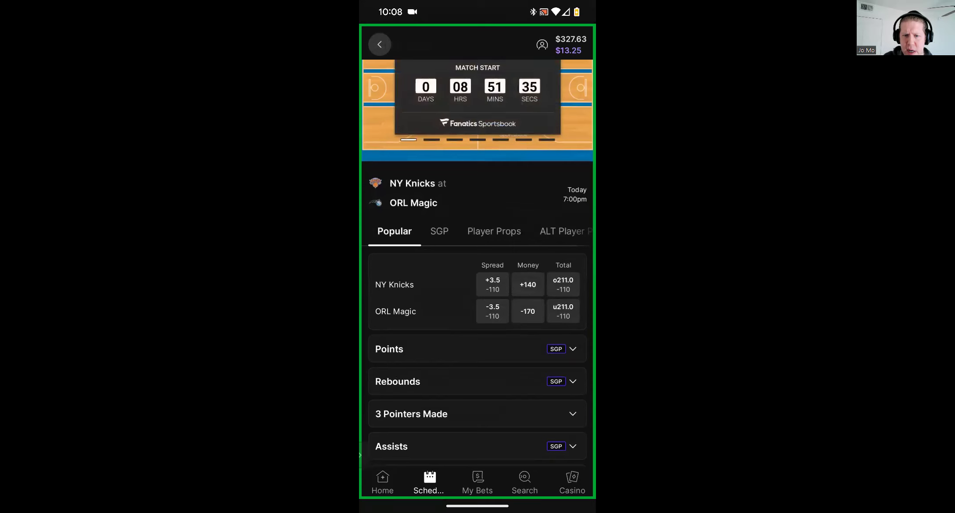
pyautogui.scroll(-2, 478, 263)
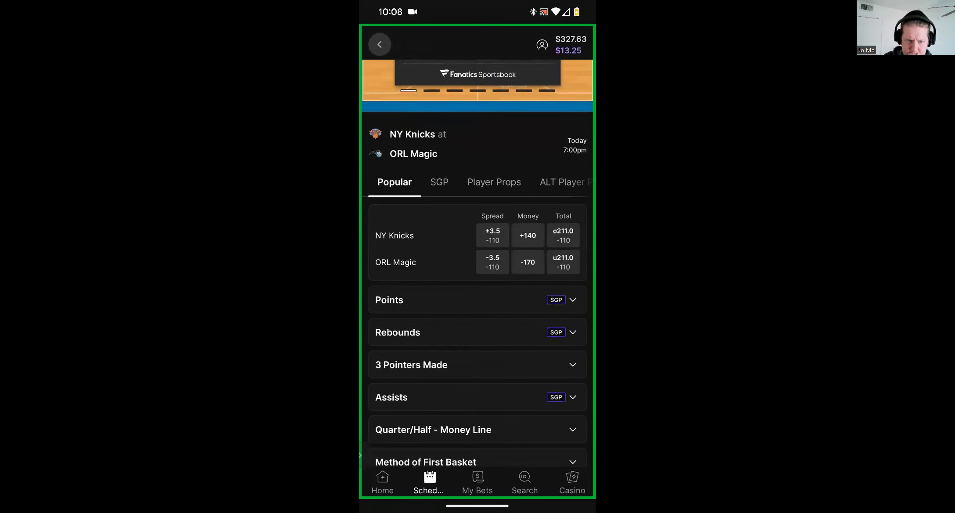
pyautogui.click(528, 236)
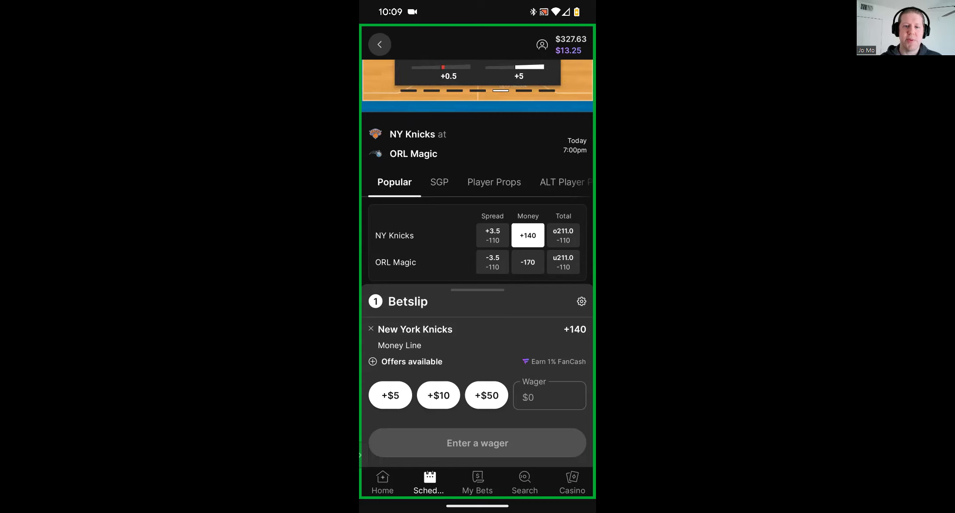
# In ESPN Bet, add the ORL Magic -150 moneyline for Knicks @ Magic to the betslip
pyautogui.moveTo(477, 506); pyautogui.dragTo(478, 307)
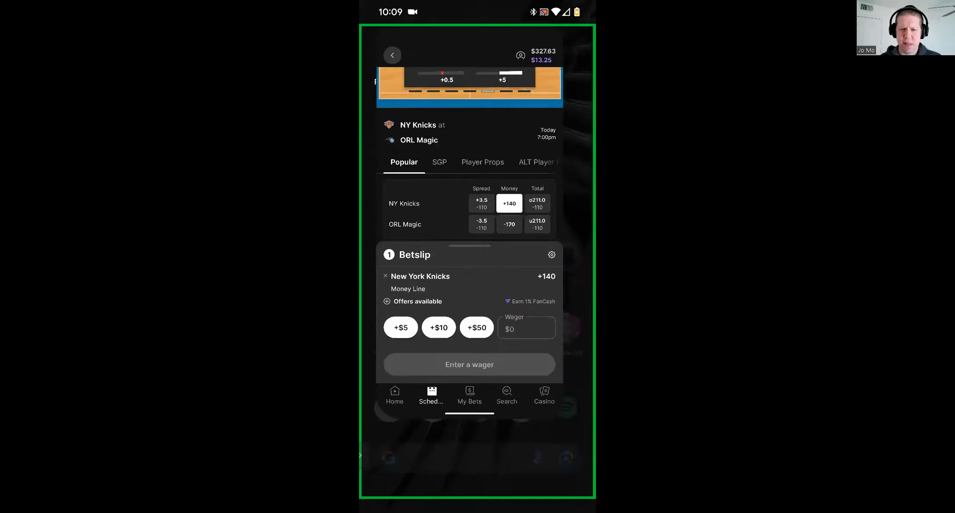
pyautogui.click(518, 54)
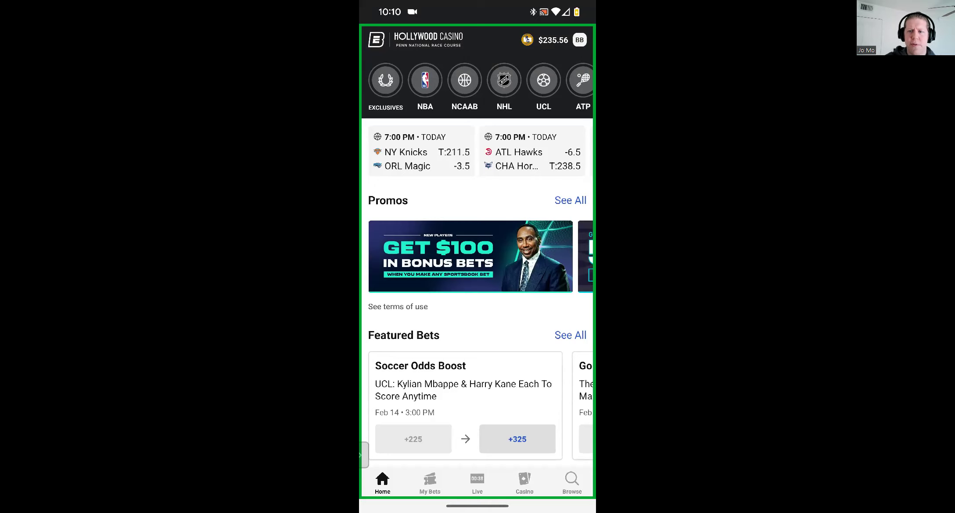
pyautogui.click(425, 79)
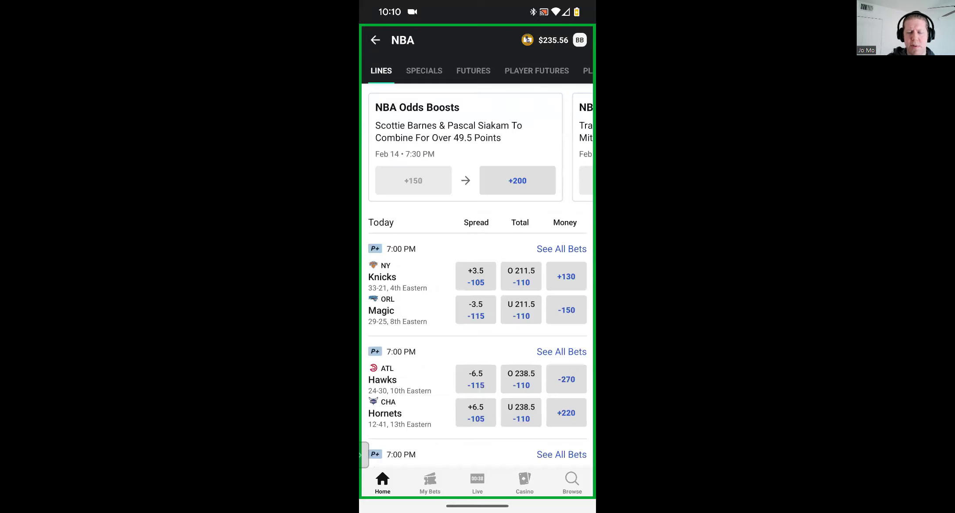
pyautogui.click(409, 283)
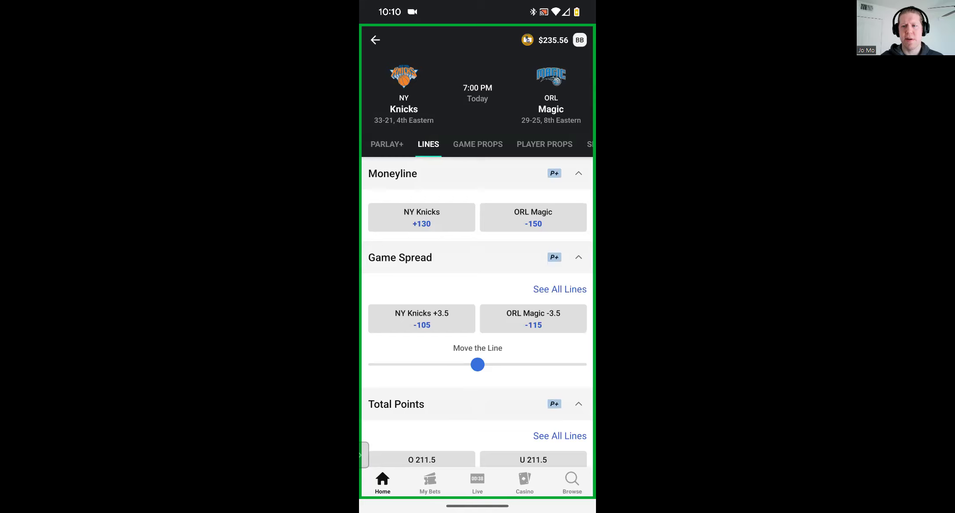
pyautogui.click(533, 218)
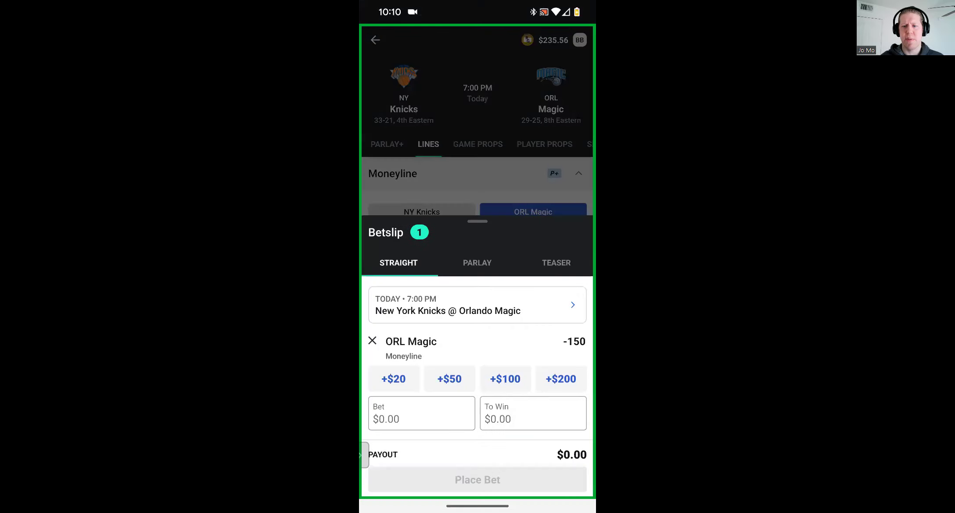
# Enter a $145 stake on the Magic -150 bet, to win $96.67
pyautogui.click(422, 413)
pyautogui.write('150')
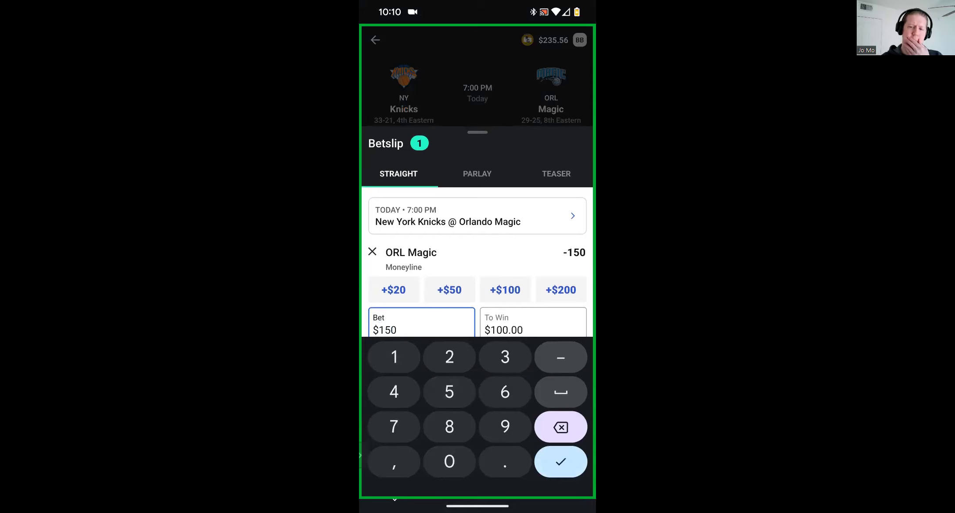
pyautogui.press('BackSpace')
pyautogui.press('BackSpace')
pyautogui.write('45')
pyautogui.click(394, 498)
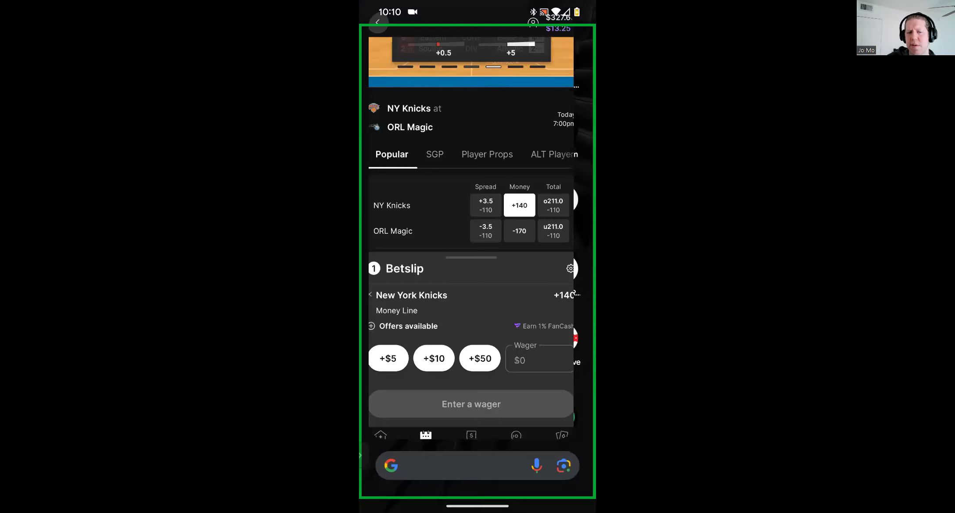
# Place a $100 Fanatics wager on the Knicks +140 moneyline, paying $240
pyautogui.click(550, 395)
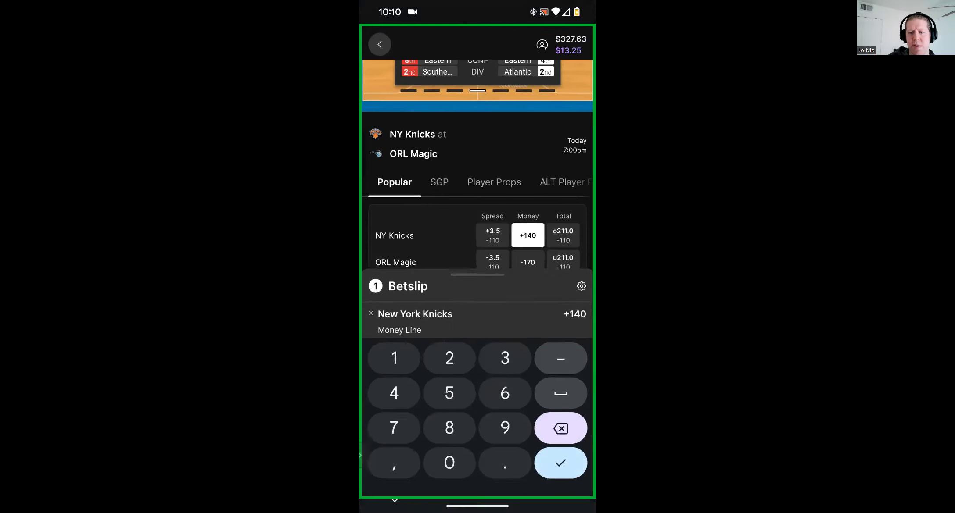
pyautogui.write('100')
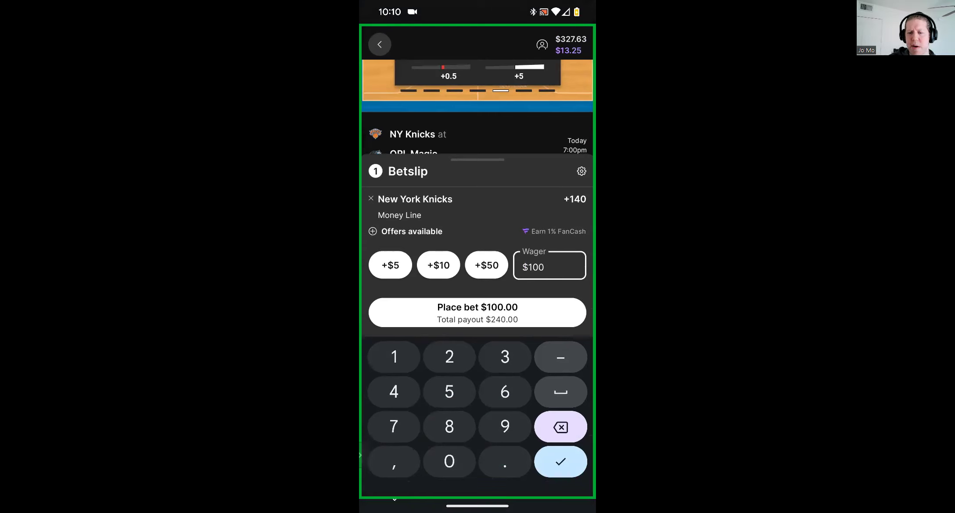
pyautogui.click(394, 500)
pyautogui.click(477, 442)
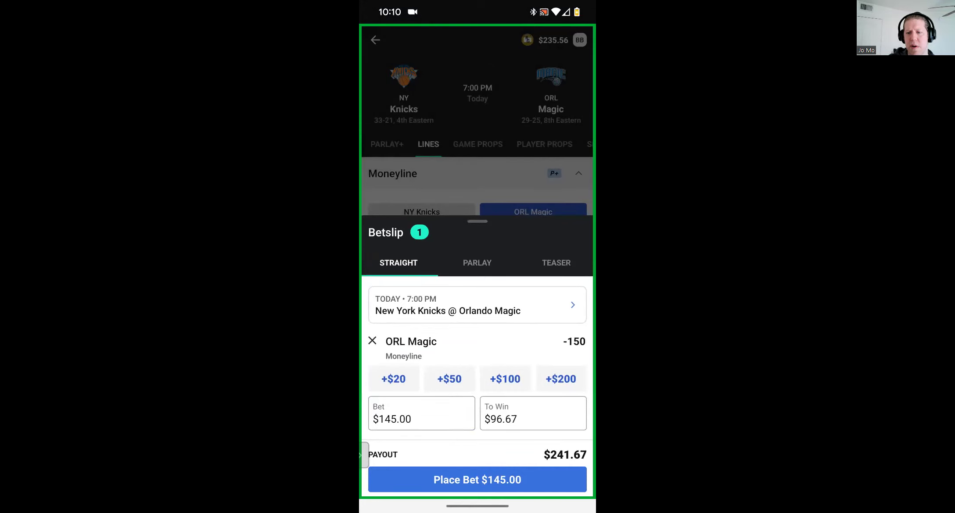
# Place the $145 Magic moneyline bet in ESPN Bet, then dismiss Fanatics' Knicks bet confirmation
pyautogui.click(477, 480)
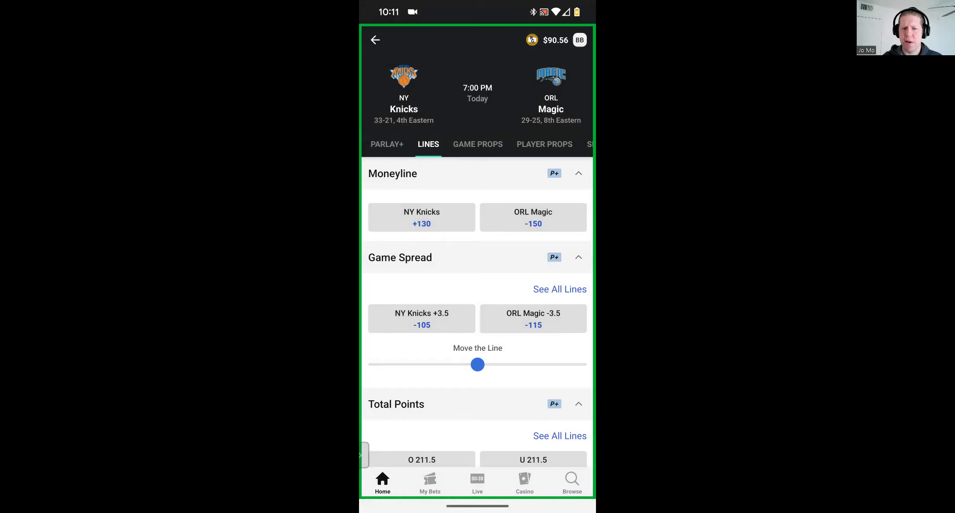
pyautogui.moveTo(477, 505); pyautogui.dragTo(477, 307)
pyautogui.click(388, 57)
pyautogui.click(380, 45)
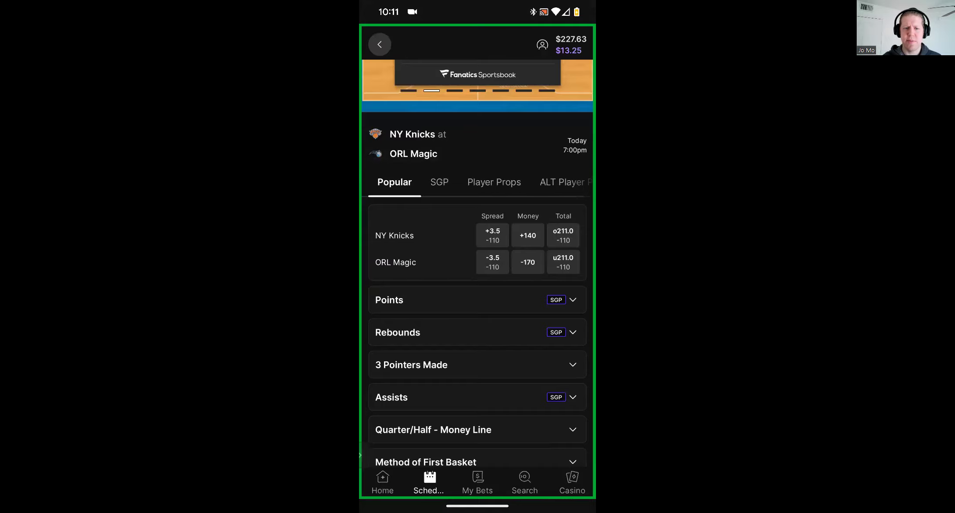
pyautogui.moveTo(477, 505); pyautogui.dragTo(478, 307)
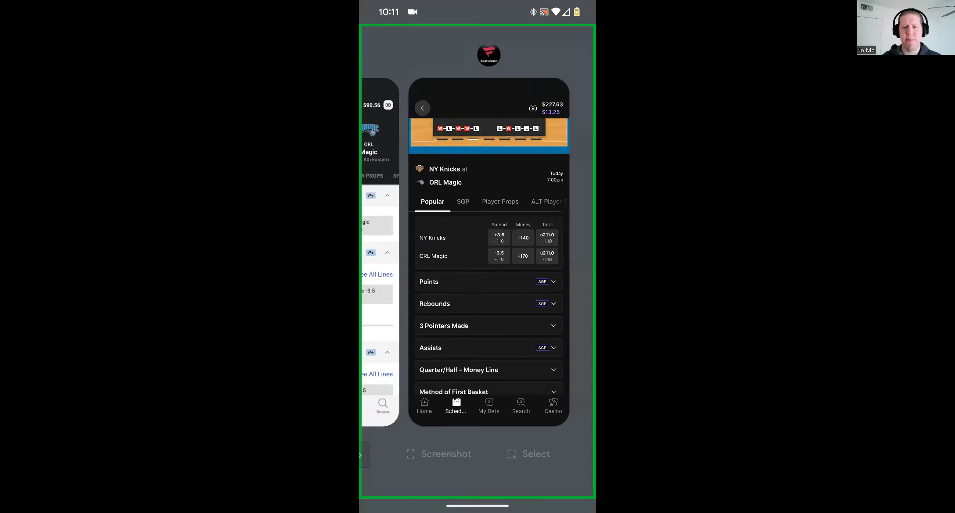
pyautogui.moveTo(417, 264); pyautogui.dragTo(548, 263)
pyautogui.moveTo(417, 263); pyautogui.dragTo(548, 263)
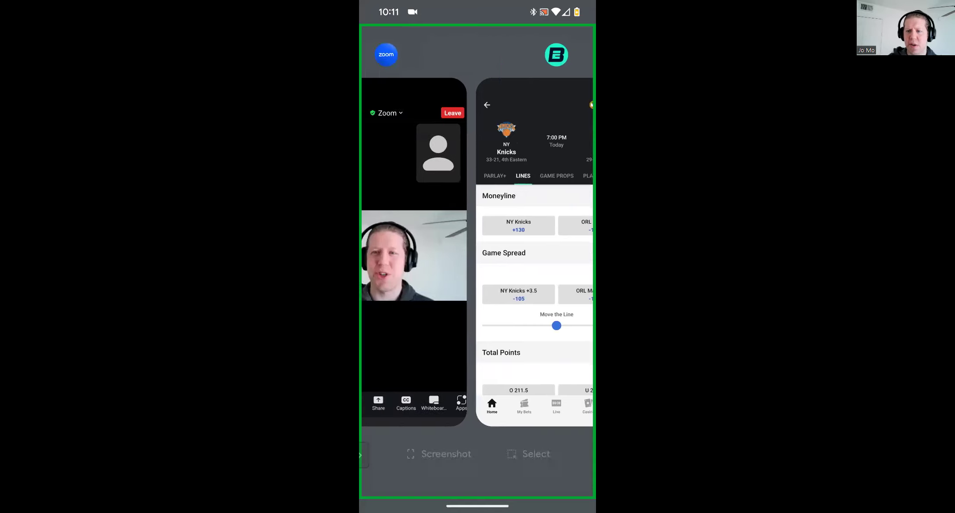
pyautogui.click(478, 254)
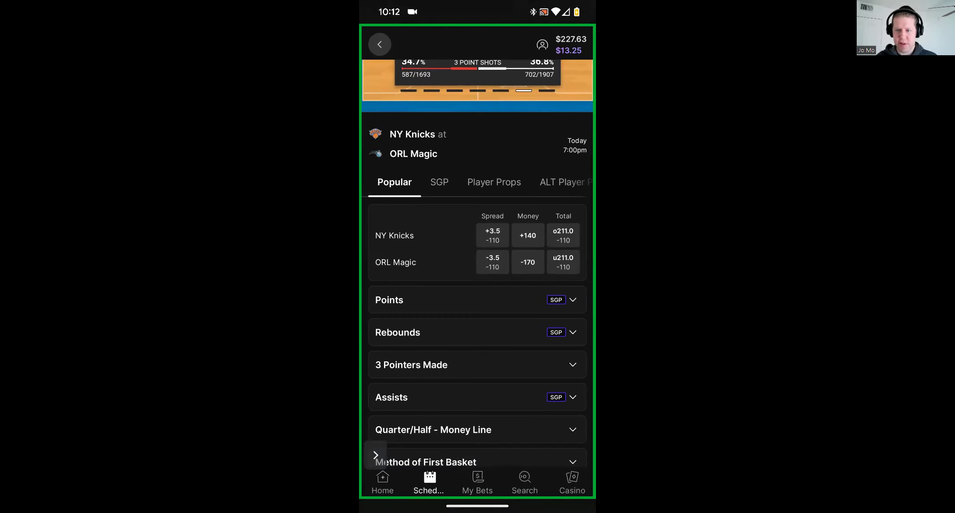
# Add Knicks +140 to the Fanatics betslip with the $100 Day 8 Bet Match bonus applied
pyautogui.click(527, 236)
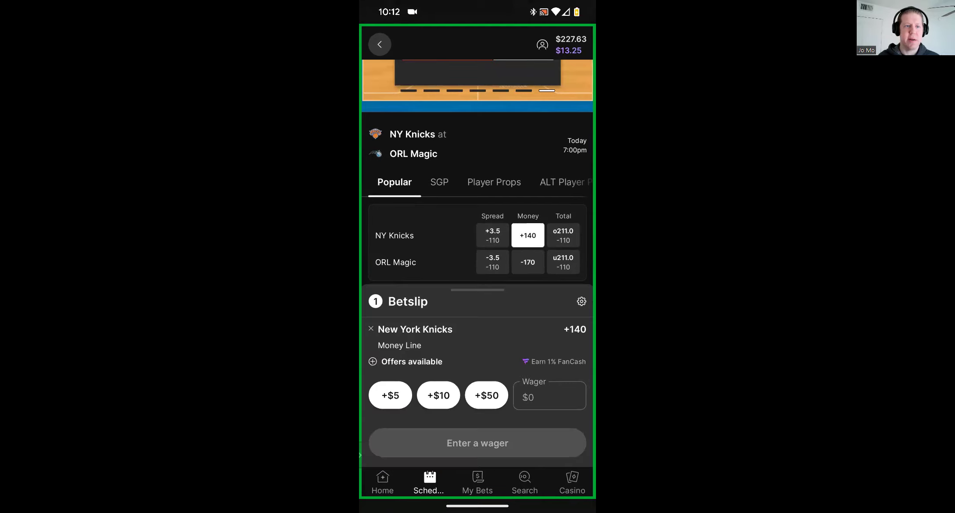
pyautogui.click(406, 361)
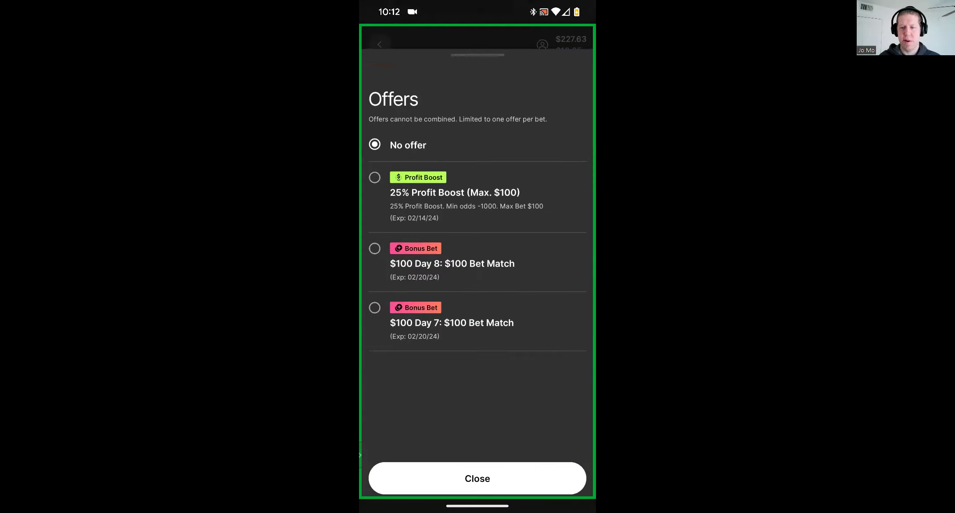
pyautogui.click(374, 249)
pyautogui.click(478, 478)
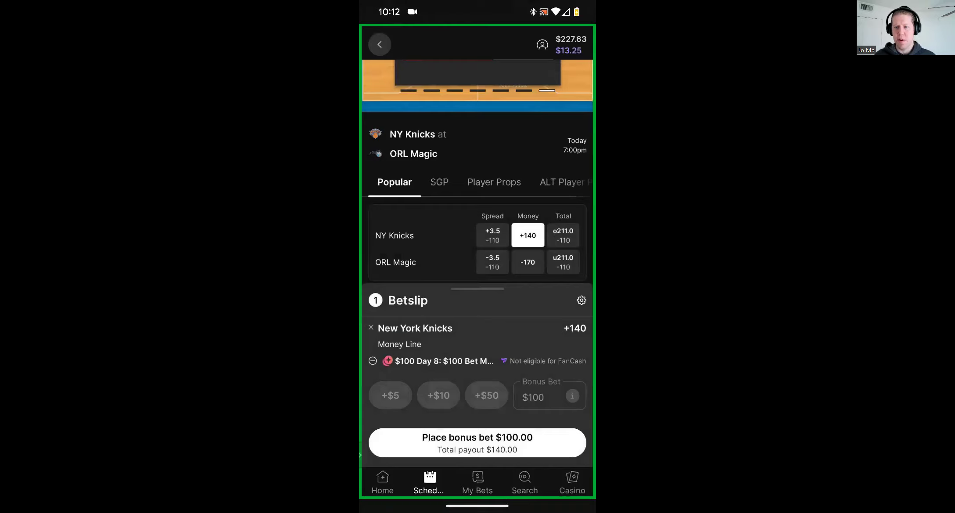
pyautogui.moveTo(478, 506); pyautogui.dragTo(478, 307)
pyautogui.click(520, 55)
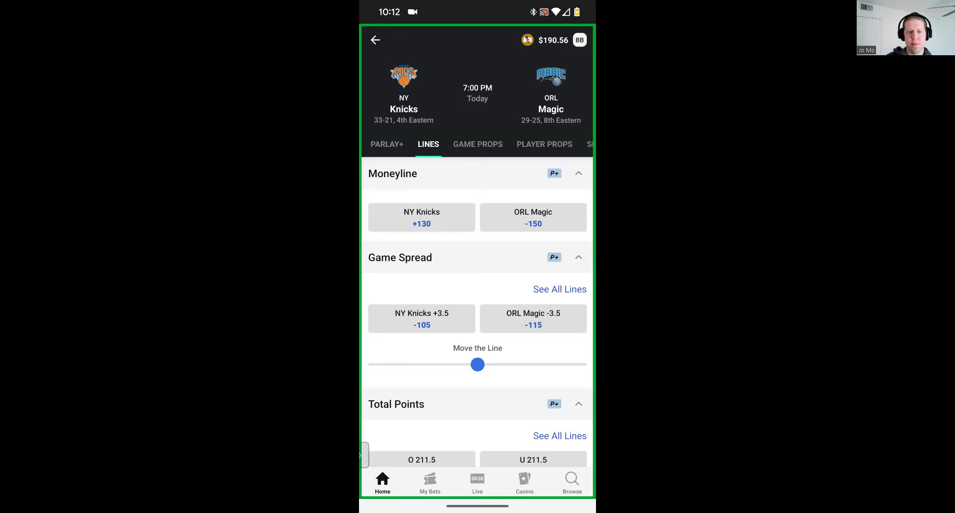
# Stake $170 on the ORL Magic -150 moneyline in ESPN Bet to win $113.33
pyautogui.click(533, 218)
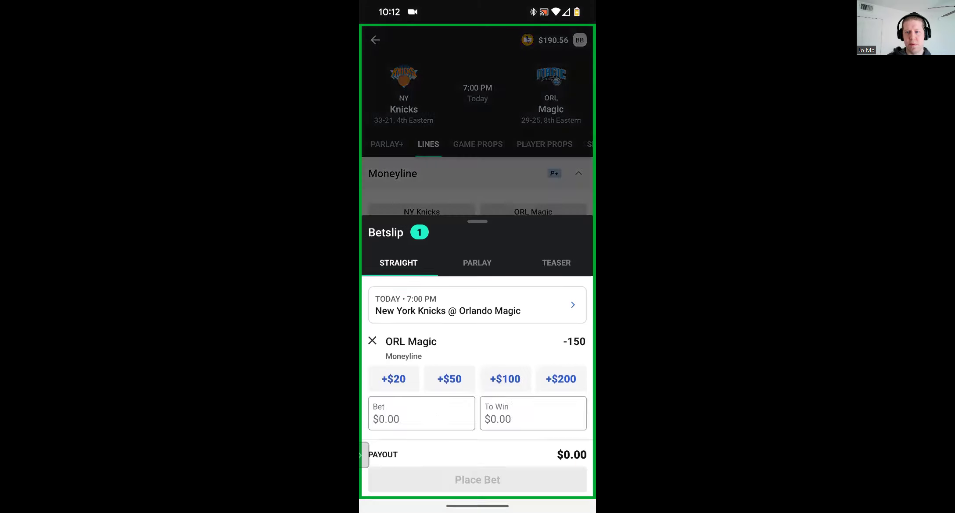
pyautogui.click(421, 414)
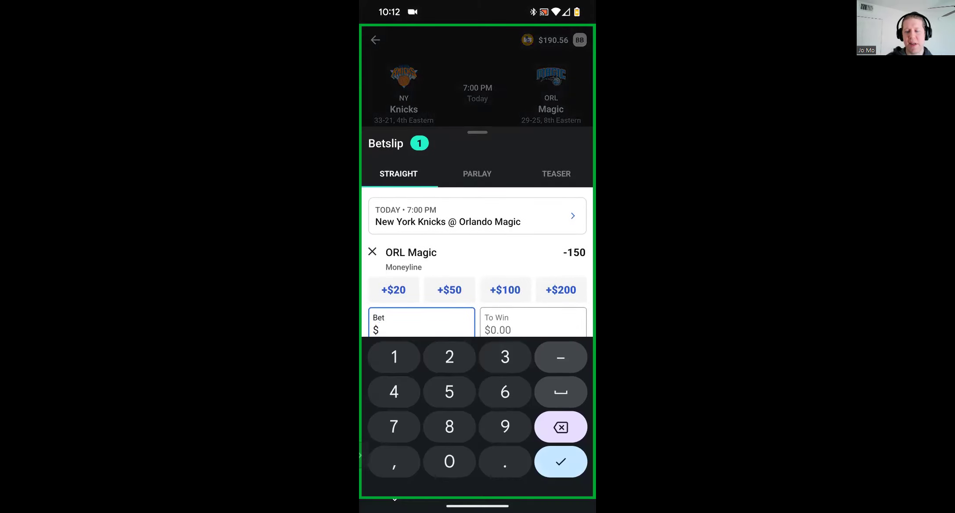
pyautogui.write('170')
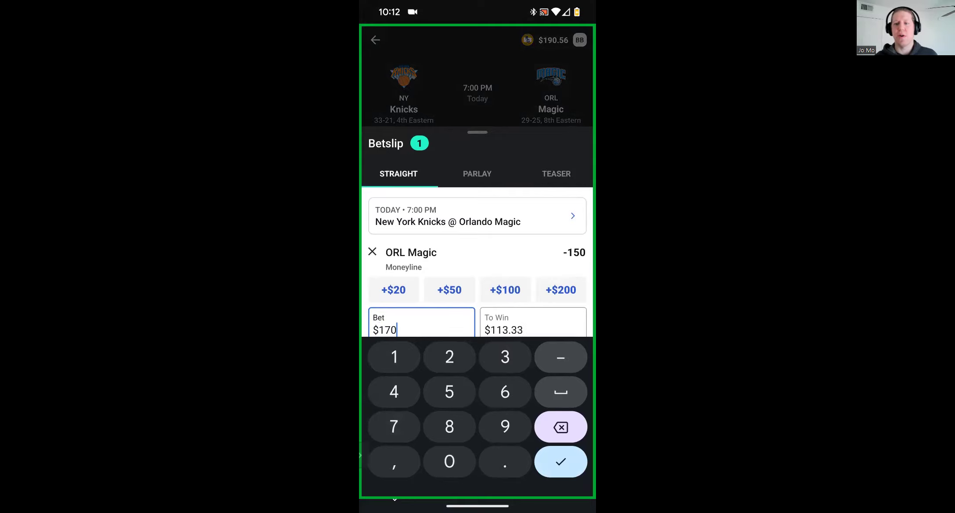
pyautogui.press('Return')
pyautogui.press('super')
pyautogui.click(433, 55)
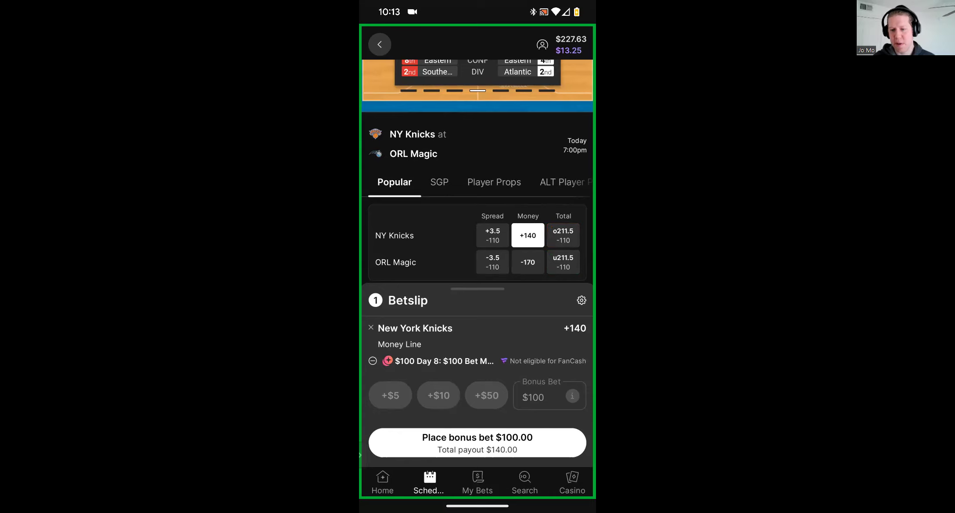
# Place the $100 Day 8 Knicks +140 bonus bet, then a second using the $100 Day 7 bonus
pyautogui.click(477, 443)
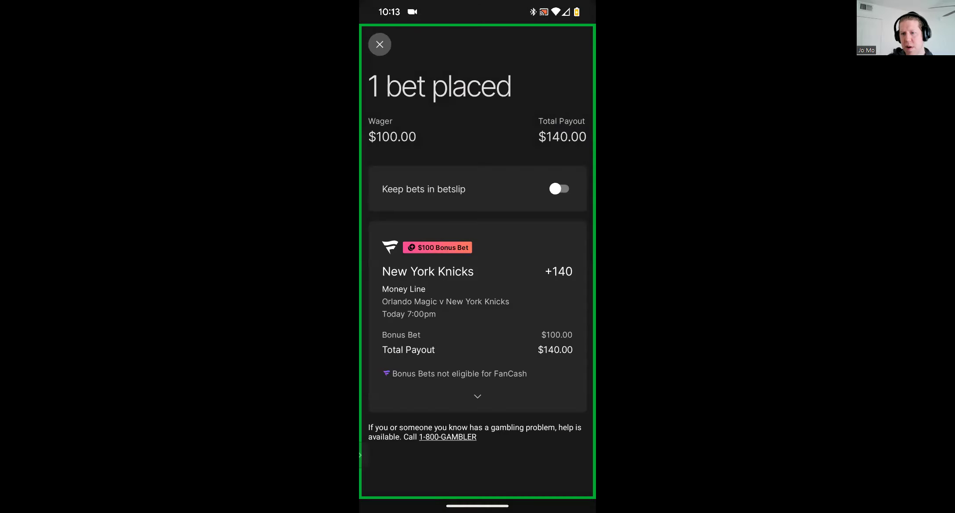
pyautogui.click(380, 45)
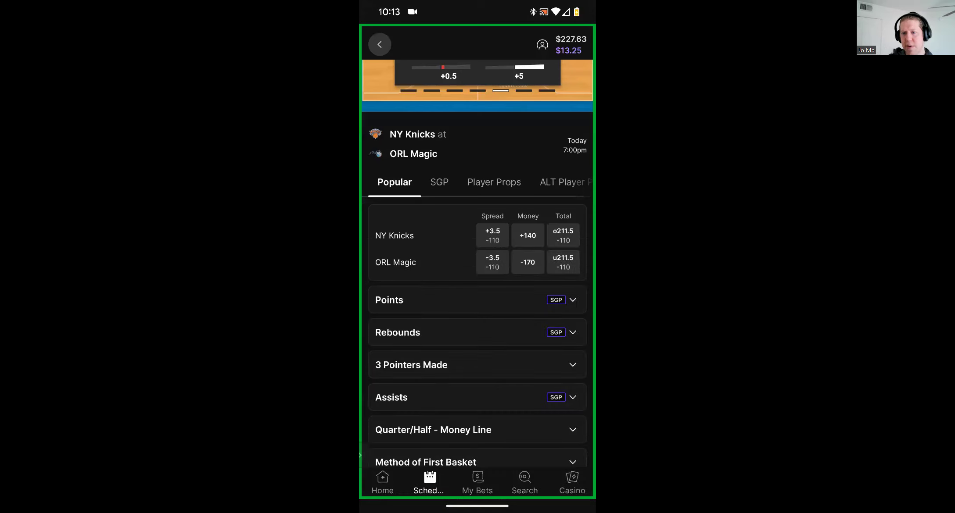
pyautogui.click(527, 235)
pyautogui.click(412, 362)
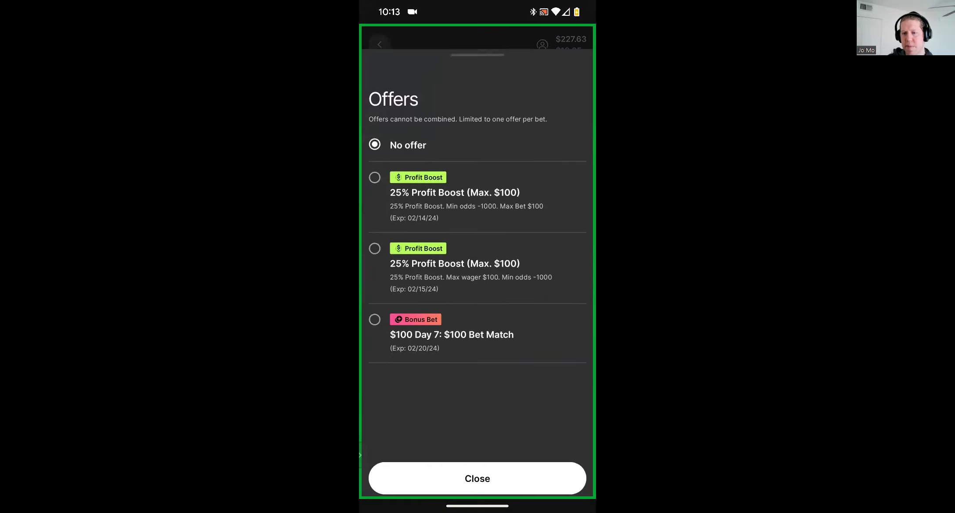
pyautogui.click(374, 319)
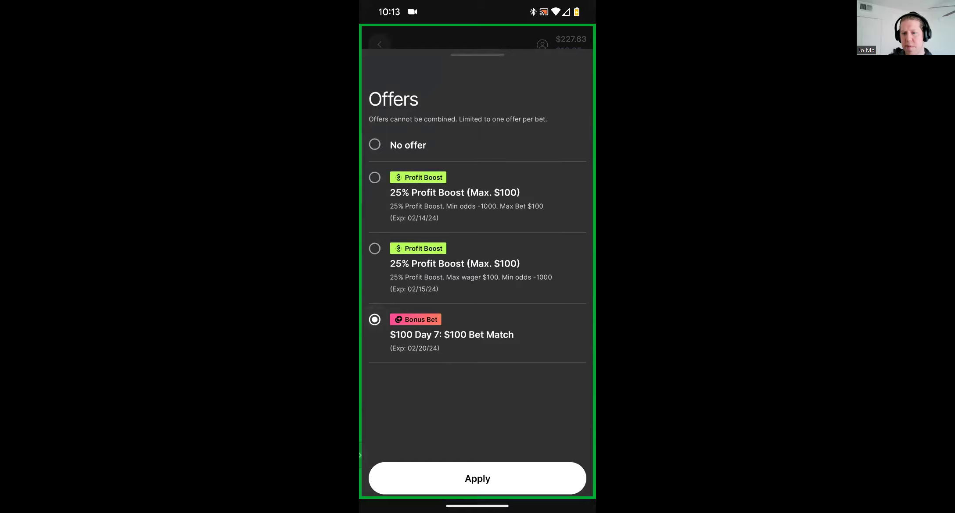
pyautogui.click(477, 479)
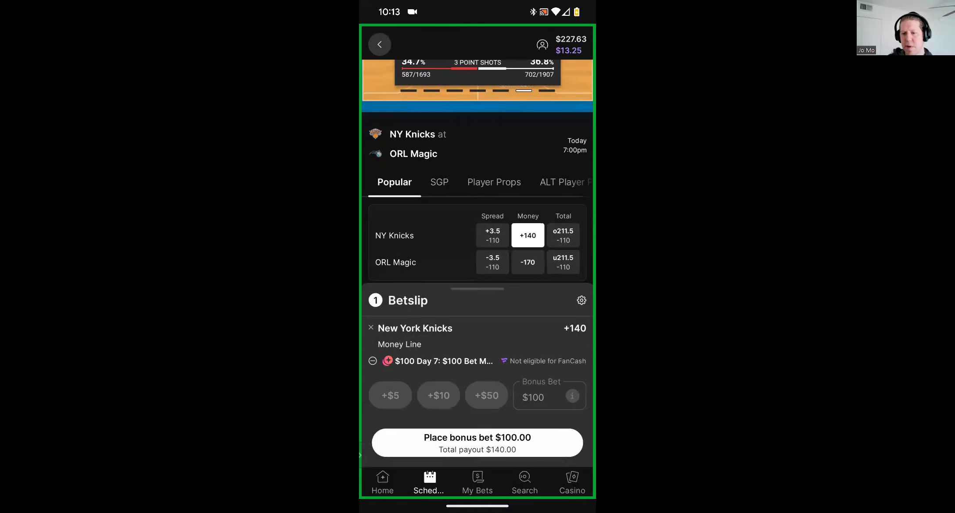
pyautogui.click(477, 443)
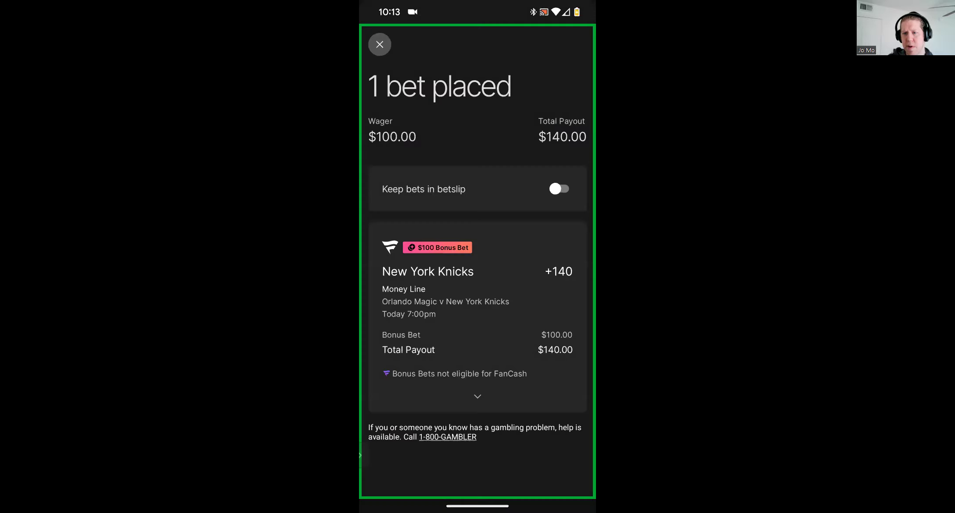
pyautogui.click(380, 44)
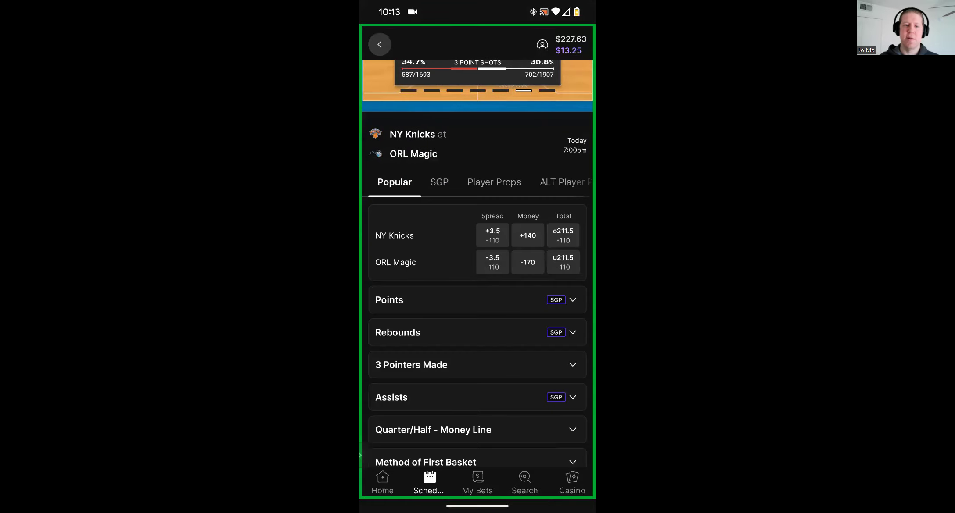
# Place the $170 bet on ORL Magic -150 in ESPN Bet
pyautogui.moveTo(477, 506); pyautogui.dragTo(477, 329)
pyautogui.click(433, 126)
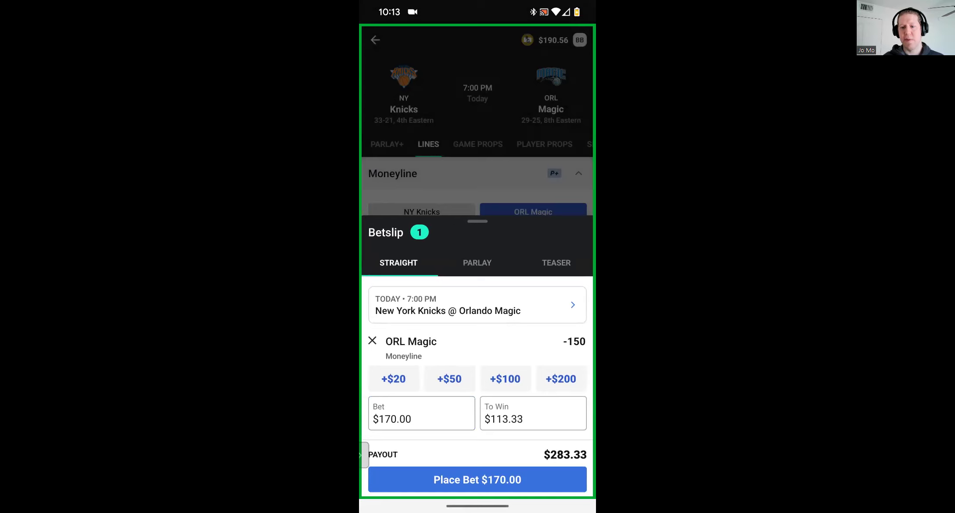
pyautogui.click(478, 479)
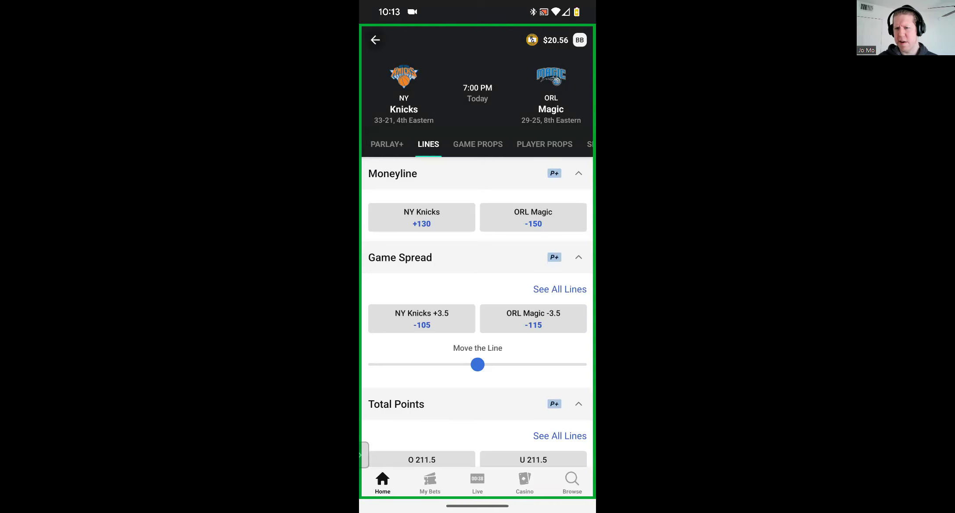
# Check the $170 Magic wager paying $283.33 among open bets, then return home
pyautogui.click(375, 40)
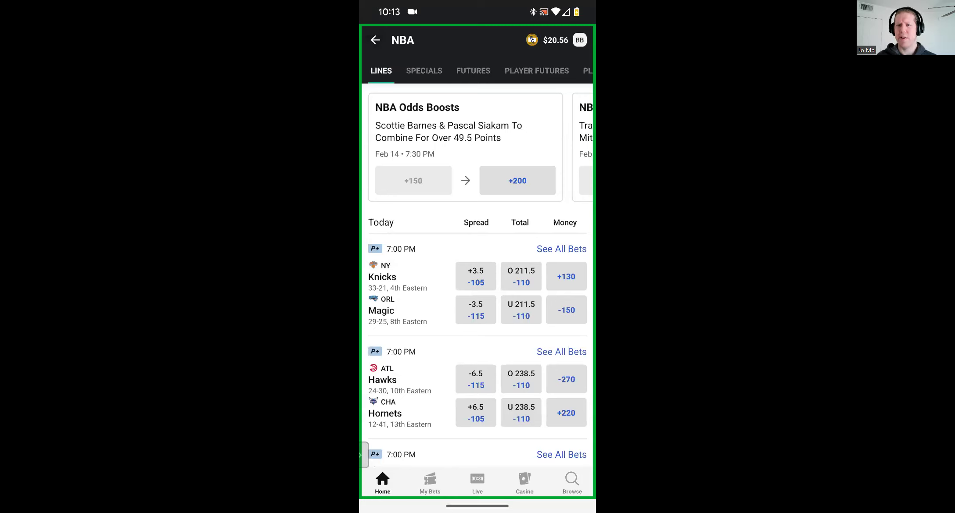
pyautogui.click(430, 483)
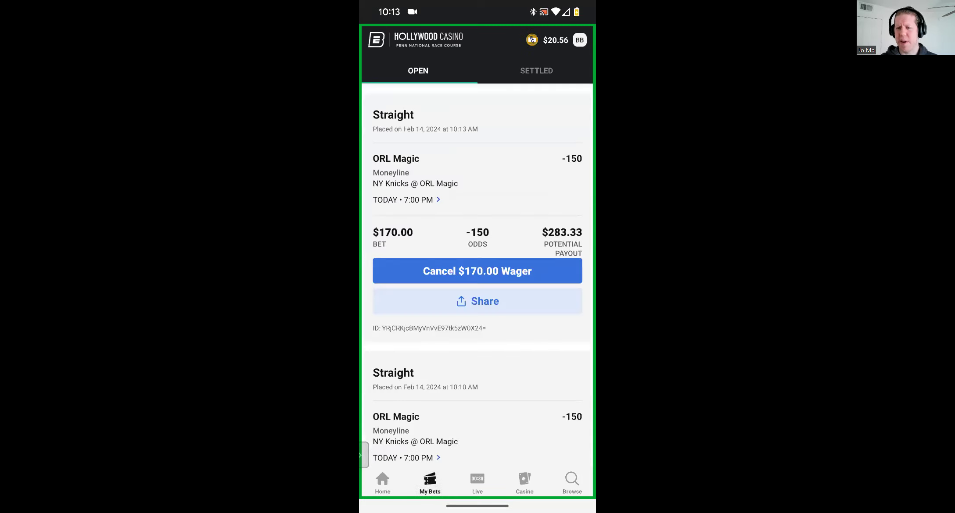
pyautogui.scroll(-3, 478, 272)
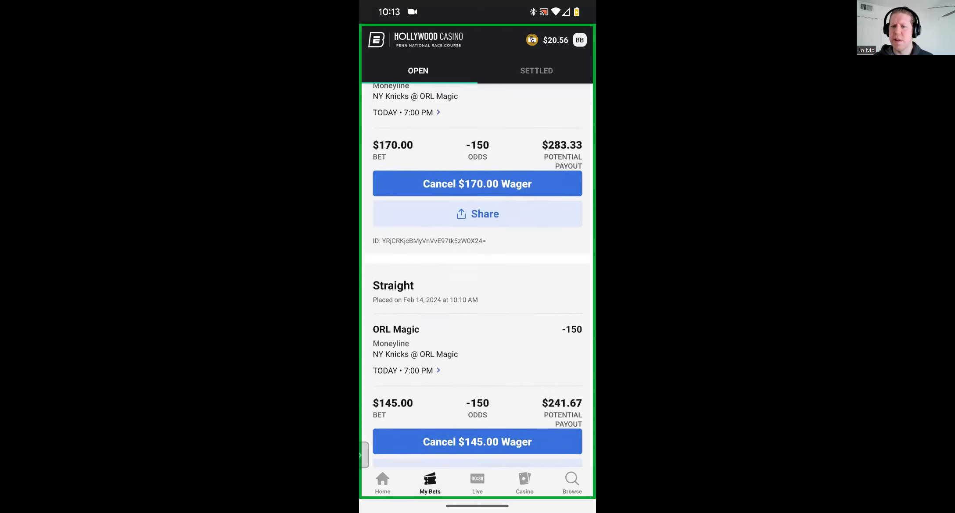
pyautogui.scroll(3, 478, 272)
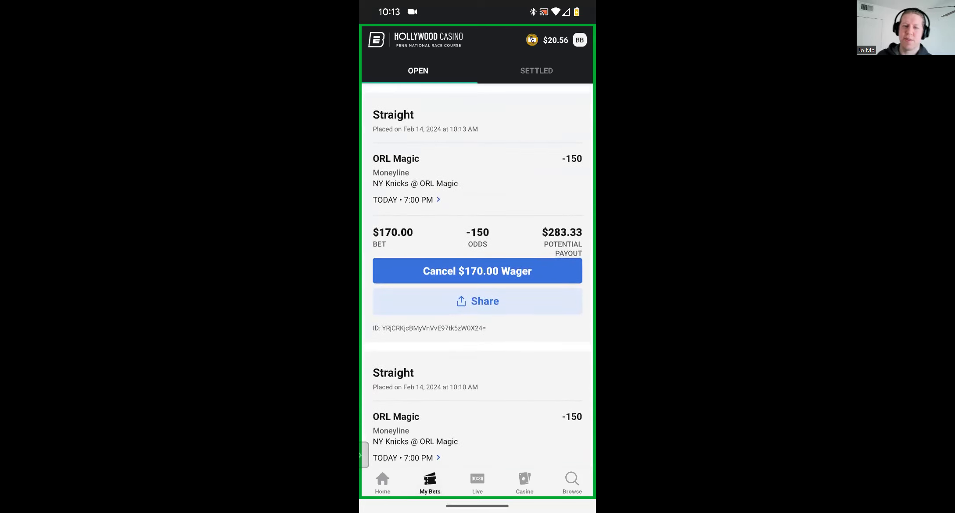
pyautogui.click(382, 482)
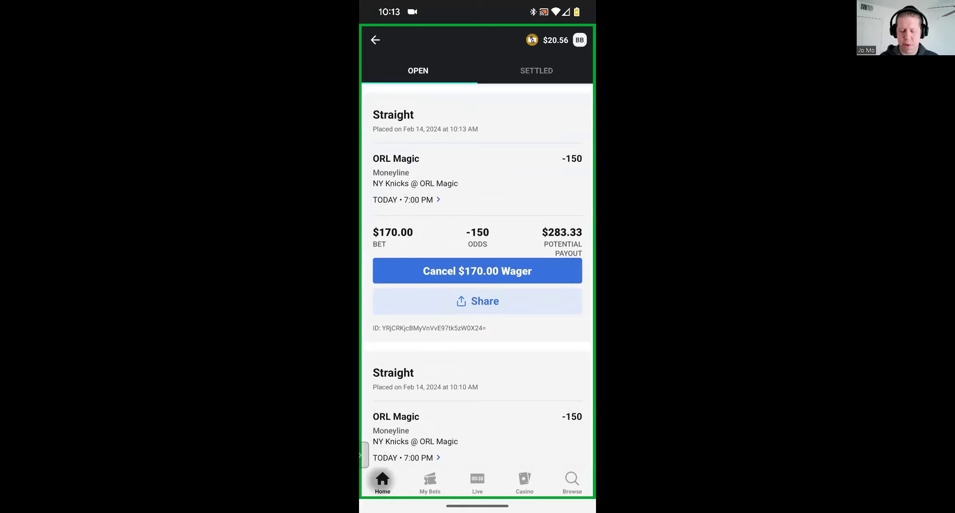
pyautogui.moveTo(477, 505); pyautogui.dragTo(478, 307)
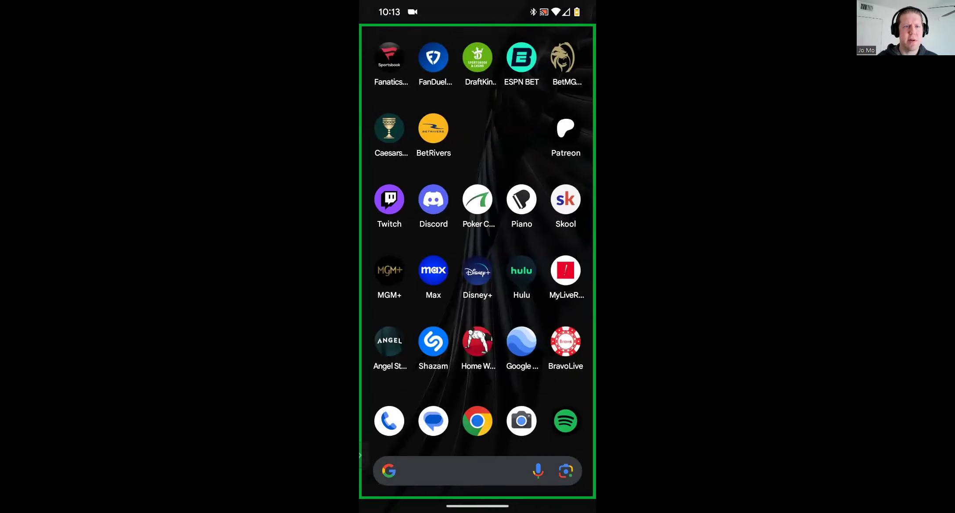
# Switch from the phone's recent apps back to the Zoom meeting
pyautogui.moveTo(477, 373)
pyautogui.mouseDown()
pyautogui.moveTo(477, 132)
pyautogui.moveTo(477, 373)
pyautogui.mouseUp()
pyautogui.moveTo(478, 505); pyautogui.dragTo(477, 329)
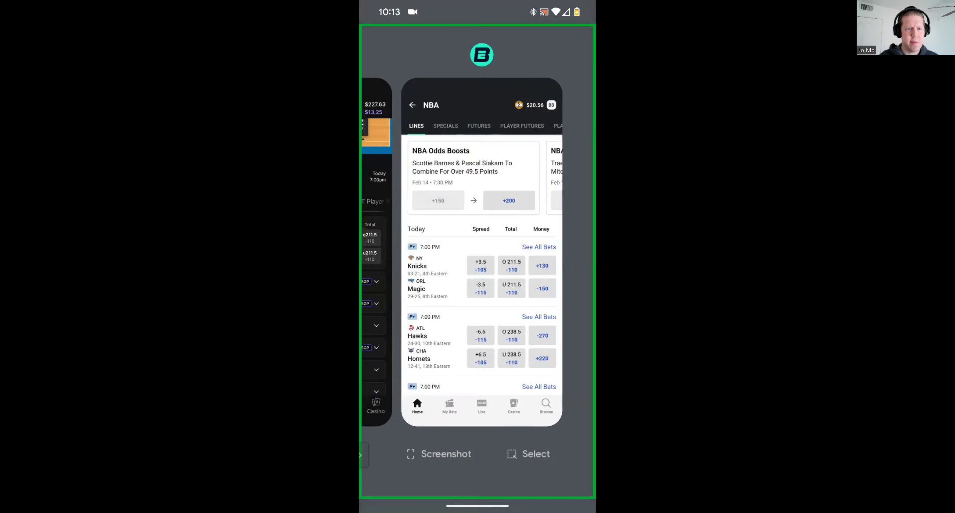
pyautogui.moveTo(417, 263); pyautogui.dragTo(548, 264)
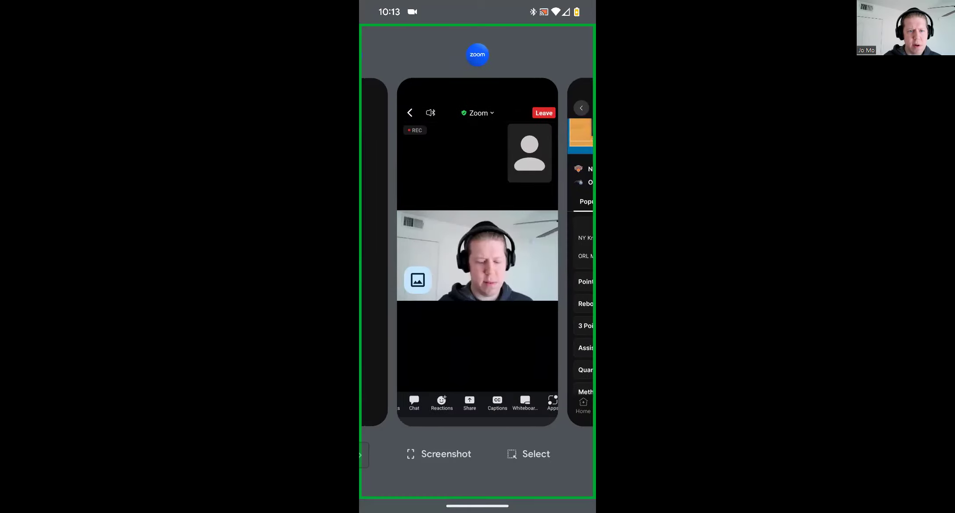
pyautogui.click(478, 175)
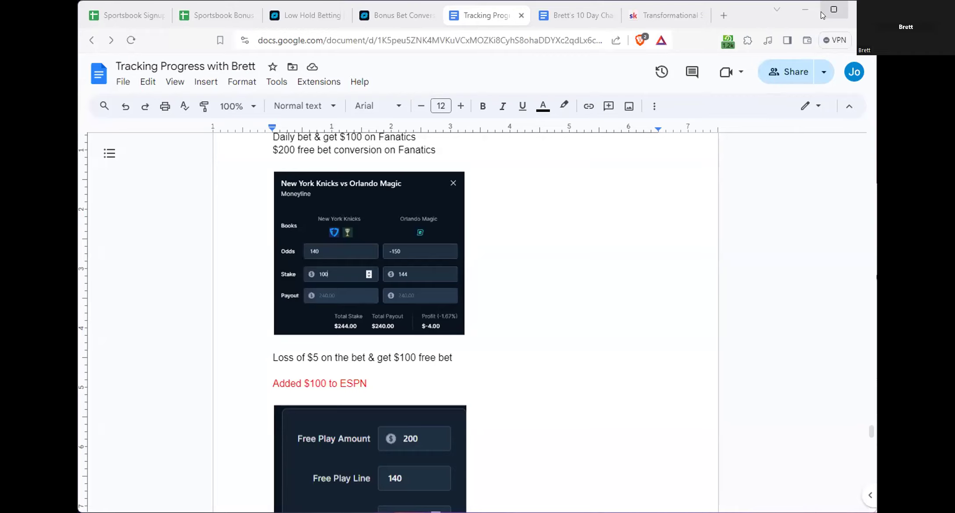
# Shrink the Free Play calculator image in the Day 9 entry
pyautogui.scroll(-7, 570, 235)
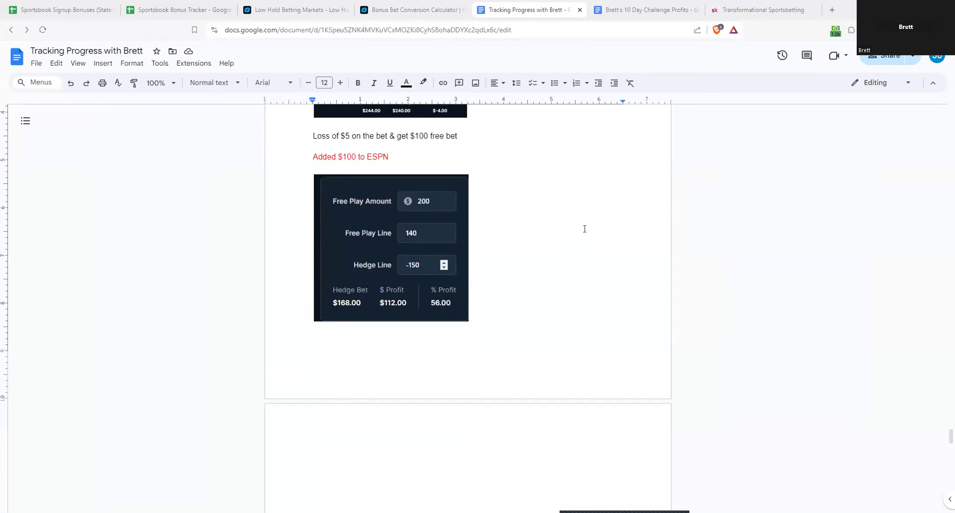
pyautogui.scroll(7, 418, 299)
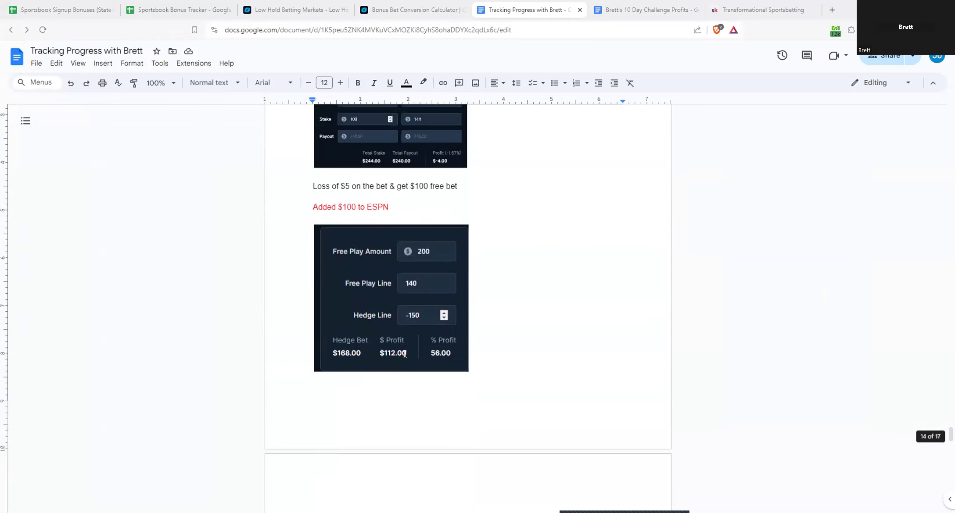
pyautogui.scroll(-3, 468, 316)
pyautogui.click(467, 317)
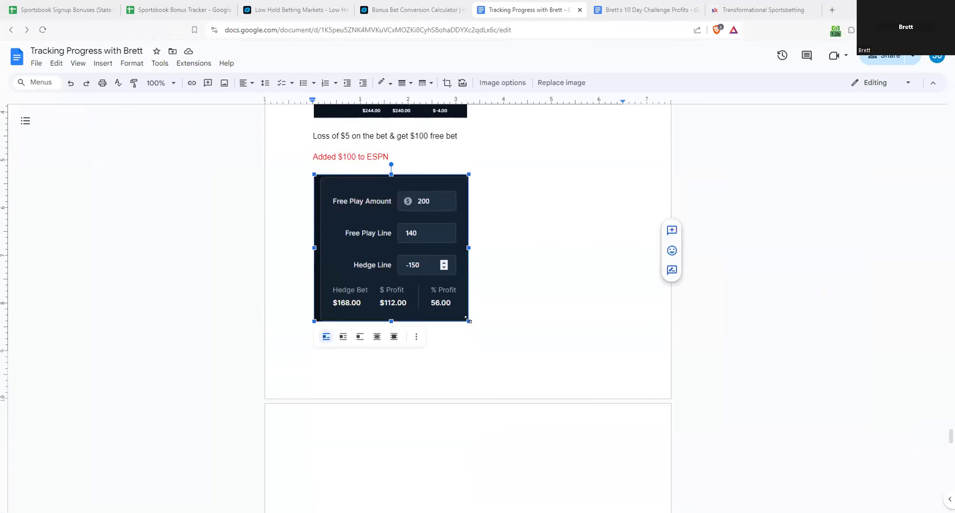
pyautogui.moveTo(467, 320); pyautogui.dragTo(433, 288)
# Add a 'Profit of $112' line below the image and remove the blank lines beneath it
pyautogui.click(463, 270)
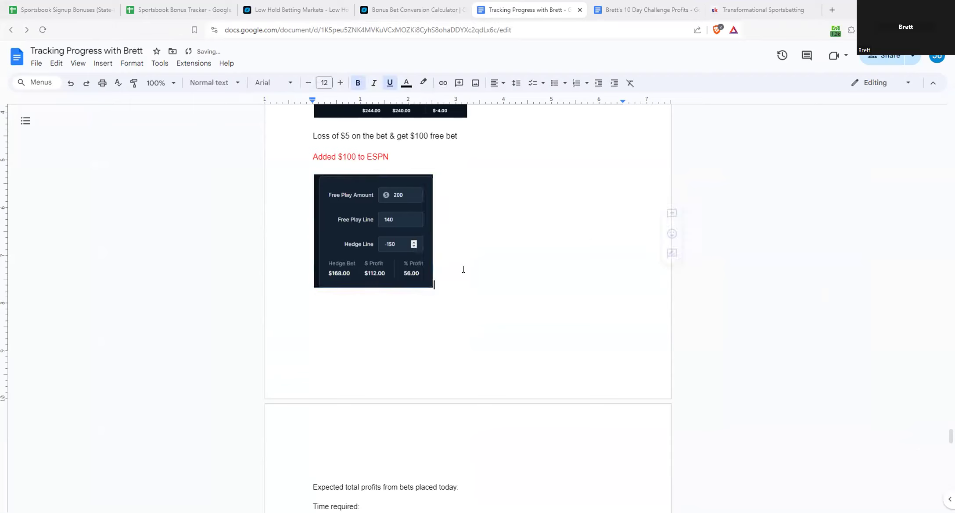
pyautogui.press('Return')
pyautogui.write('Prof')
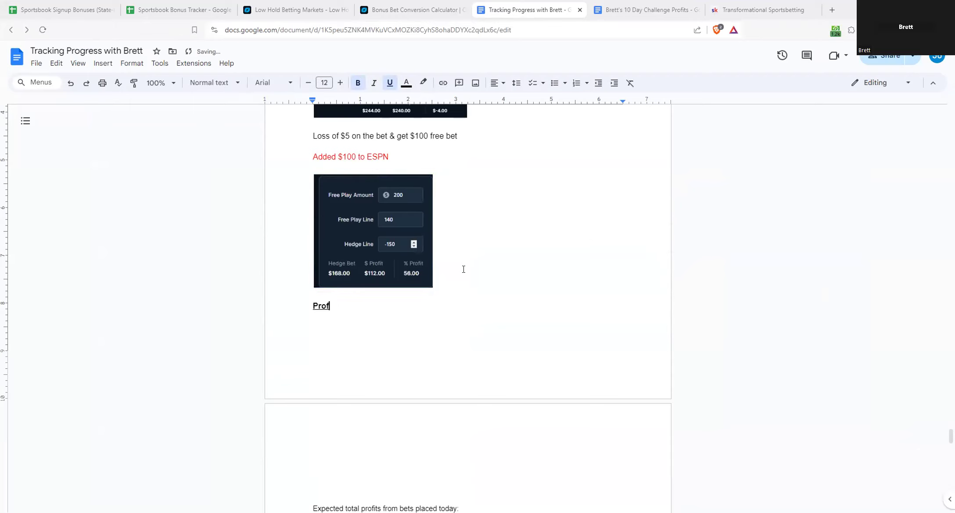
pyautogui.write('it of $112')
pyautogui.scroll(-5, 366, 309)
pyautogui.click(310, 311)
pyautogui.press('BackSpace')
pyautogui.press('BackSpace')
pyautogui.press('BackSpace')
pyautogui.press('BackSpace')
pyautogui.press('BackSpace')
pyautogui.press('BackSpace')
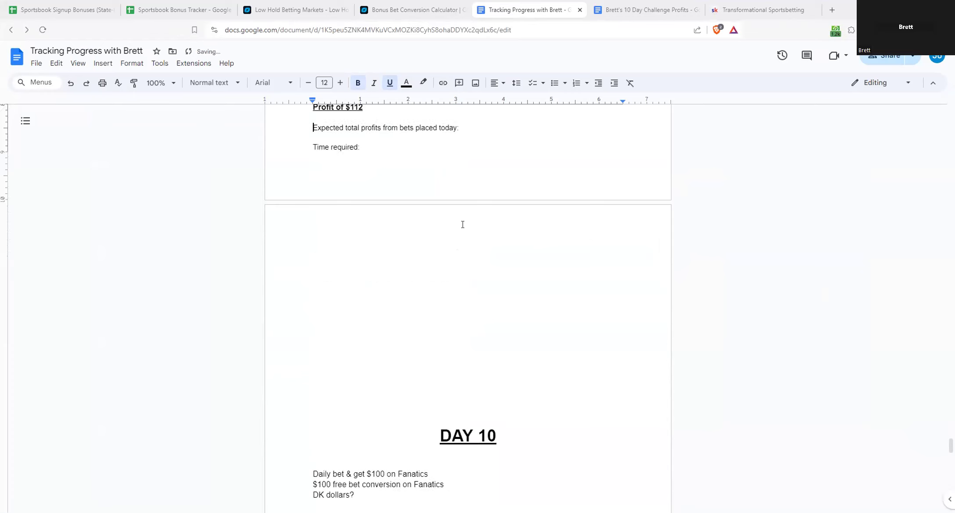
# Fill in Expected total profits as $107 and Time required as 15 mins
pyautogui.scroll(4, 457, 244)
pyautogui.click(466, 424)
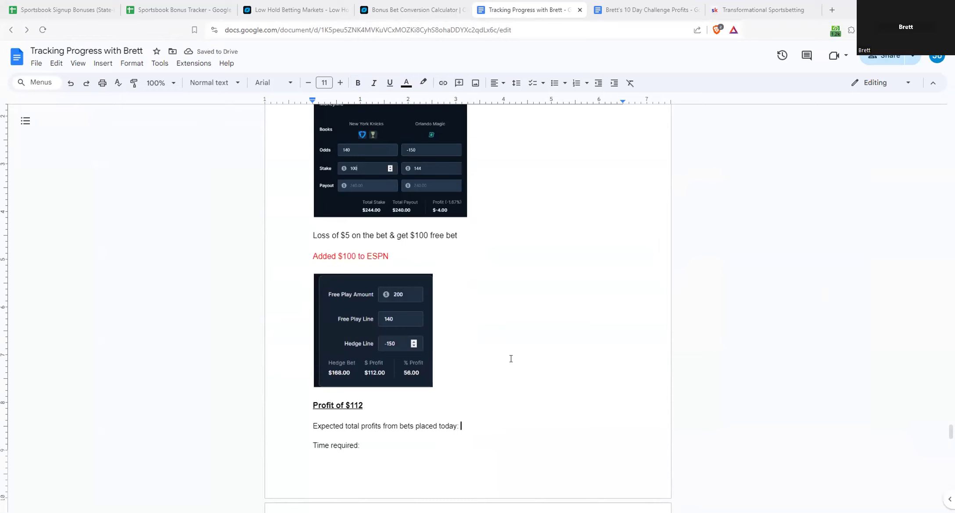
pyautogui.write('$107')
pyautogui.click(377, 447)
pyautogui.press('BackSpace')
pyautogui.write('15 mins')
pyautogui.scroll(3, 520, 266)
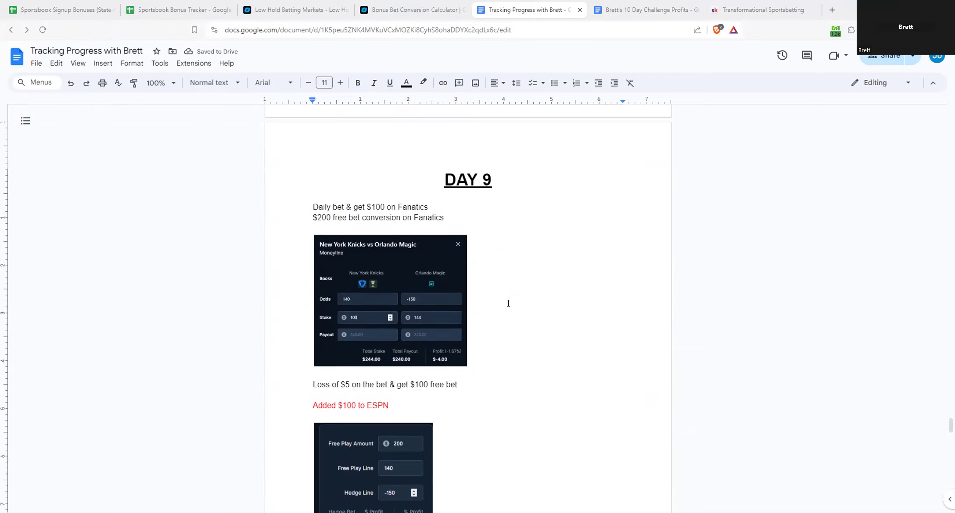
pyautogui.scroll(-3, 508, 303)
pyautogui.scroll(1, 506, 299)
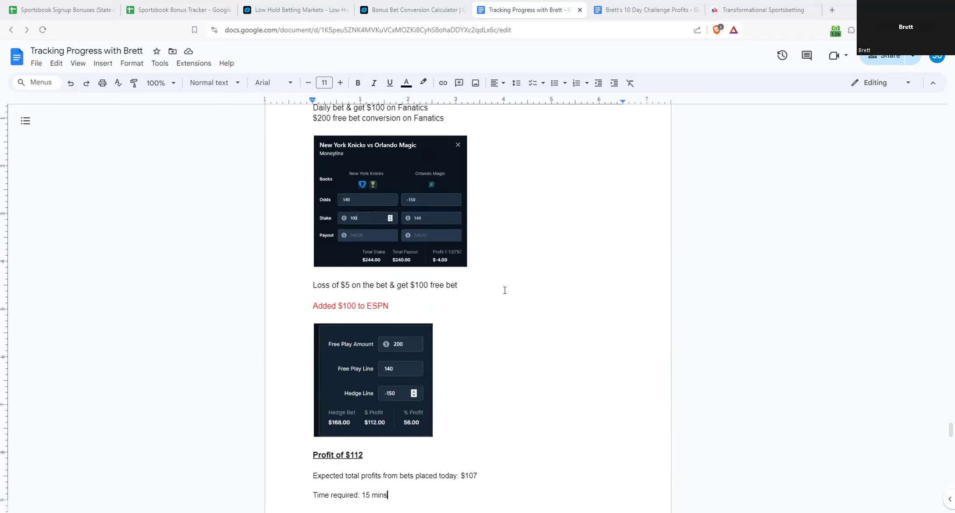
pyautogui.scroll(-2, 505, 286)
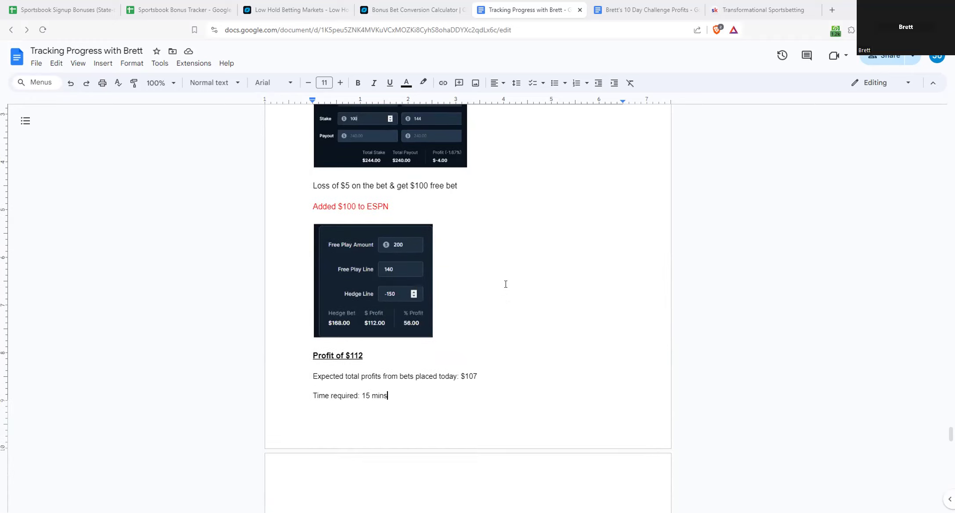
pyautogui.scroll(4, 505, 282)
pyautogui.scroll(-5, 507, 281)
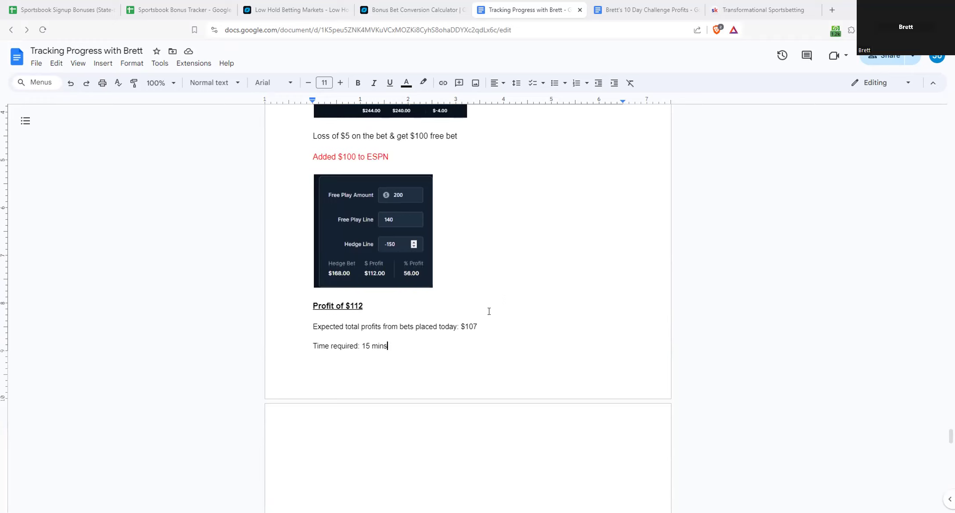
pyautogui.scroll(-5, 546, 254)
# Delete the blank lines above DAY 10, undoing the over-deletion, and centre the heading
pyautogui.click(437, 393)
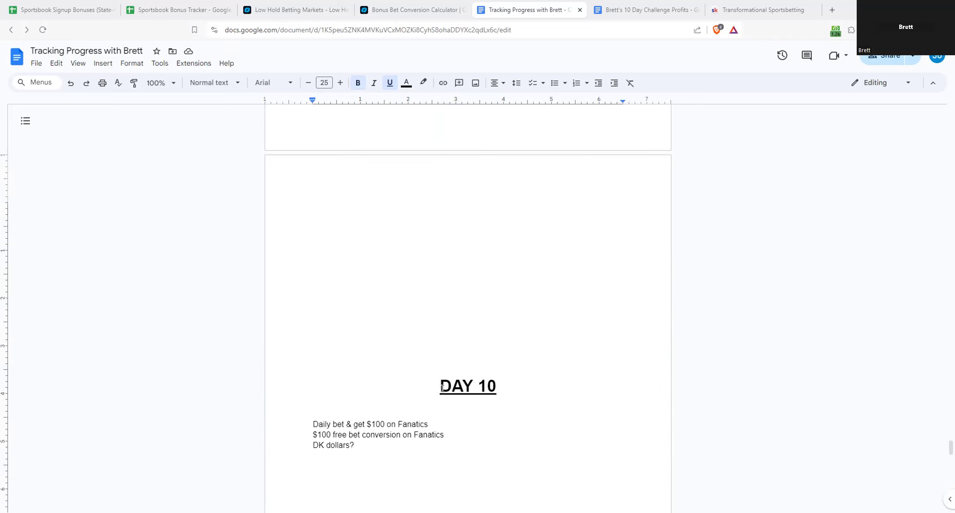
pyautogui.press('BackSpace')
pyautogui.press('BackSpace')
pyautogui.press('BackSpace')
pyautogui.press('BackSpace')
pyautogui.press('BackSpace')
pyautogui.press('BackSpace')
pyautogui.press('BackSpace')
pyautogui.press('BackSpace')
pyautogui.press('BackSpace')
pyautogui.press('BackSpace')
pyautogui.press('BackSpace')
pyautogui.press('BackSpace')
pyautogui.press('BackSpace')
pyautogui.press('BackSpace')
pyautogui.press('BackSpace')
pyautogui.press('BackSpace')
pyautogui.press('BackSpace')
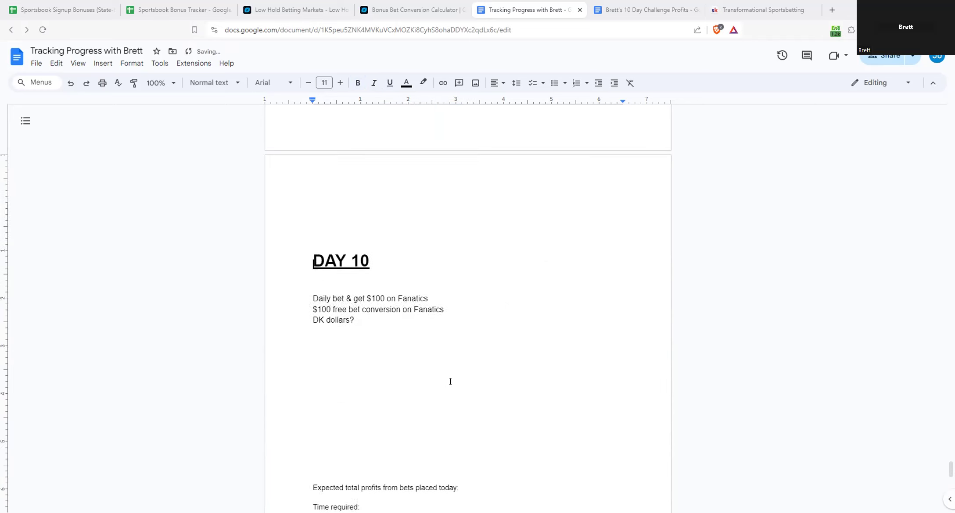
pyautogui.press('BackSpace')
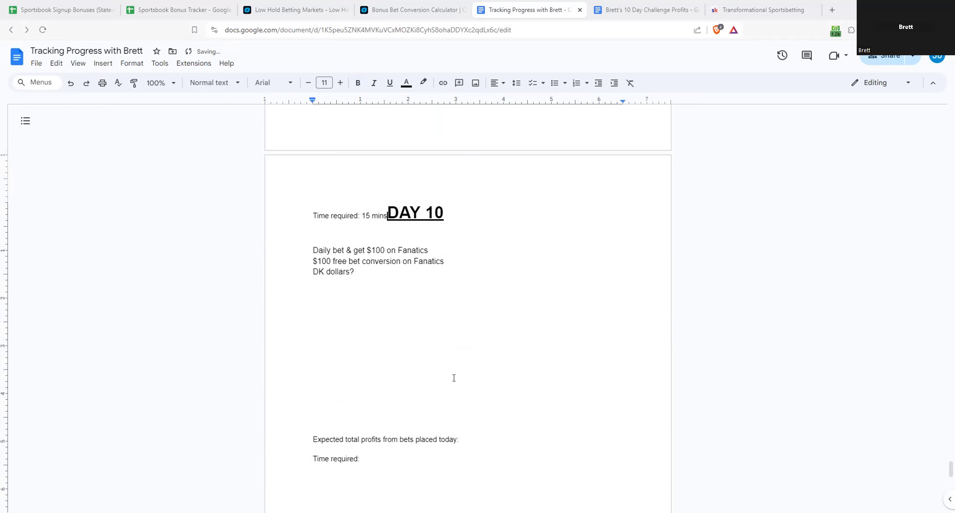
pyautogui.hotkey('ctrl', 'z')
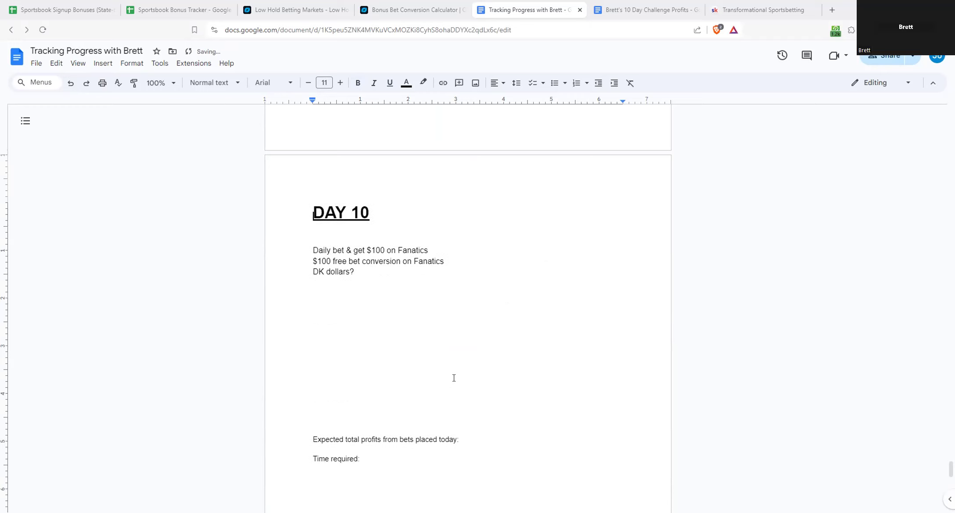
pyautogui.click(503, 84)
pyautogui.click(511, 101)
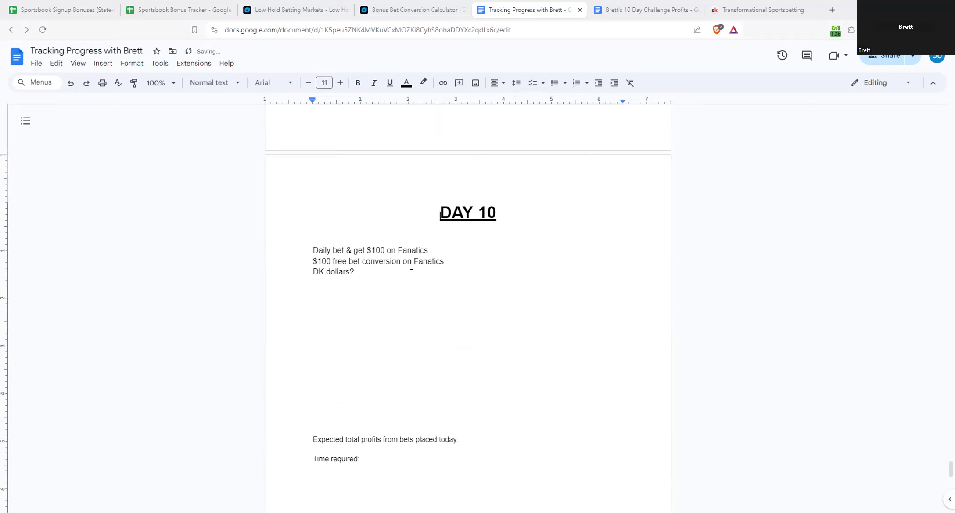
# Scroll through the Day 10 notes: Fanatics $100 daily bet, $100 free bet conversion, DK dollars
pyautogui.scroll(10, 719, 304)
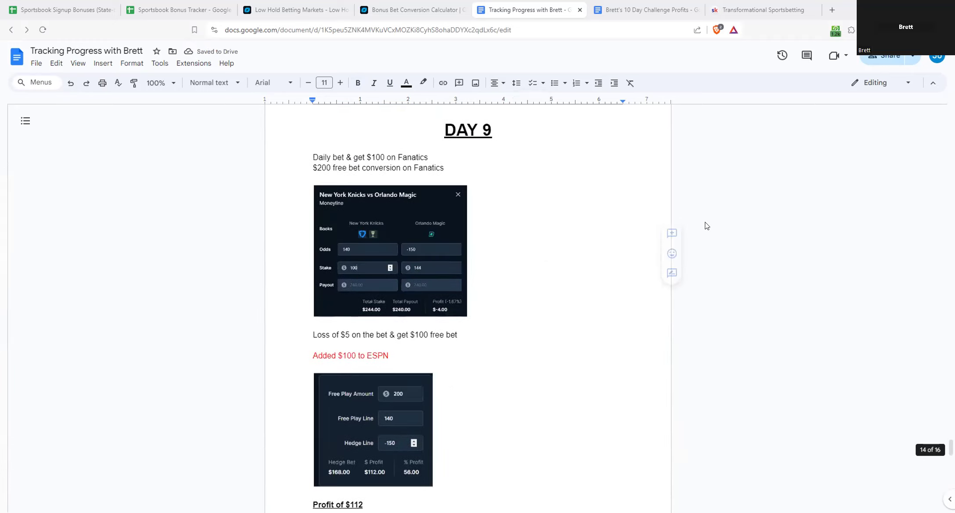
pyautogui.scroll(-6, 607, 249)
pyautogui.scroll(1, 610, 235)
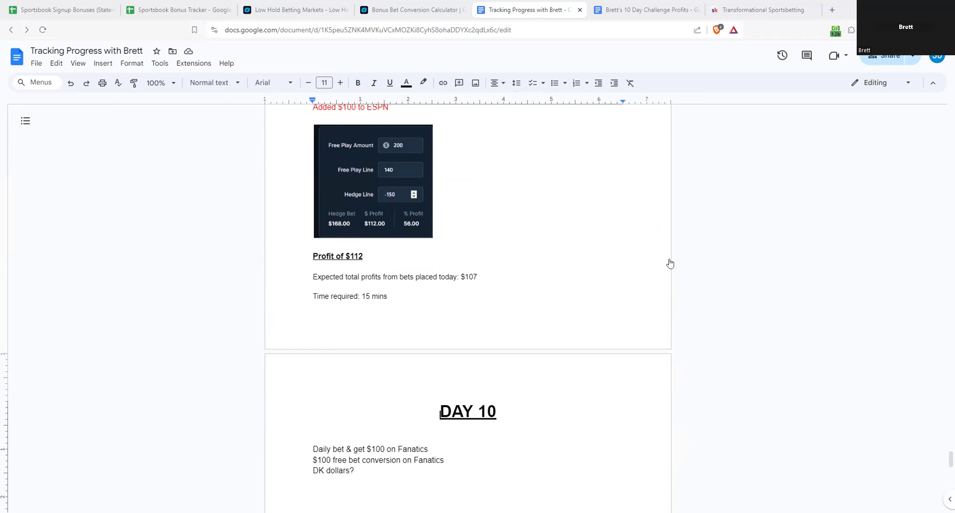
pyautogui.scroll(-5, 542, 308)
pyautogui.scroll(-9, 540, 263)
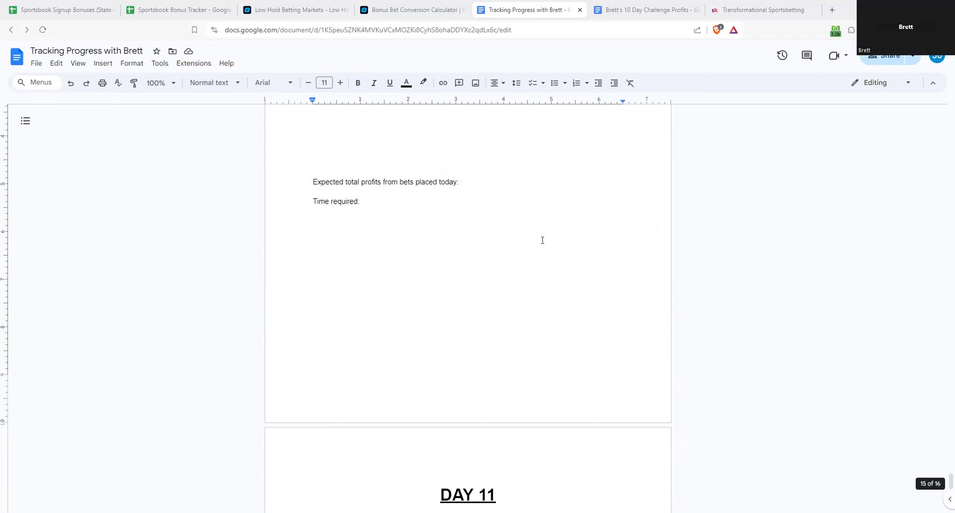
pyautogui.scroll(11, 547, 244)
pyautogui.scroll(-4, 550, 243)
pyautogui.scroll(-9, 551, 239)
pyautogui.scroll(3, 550, 239)
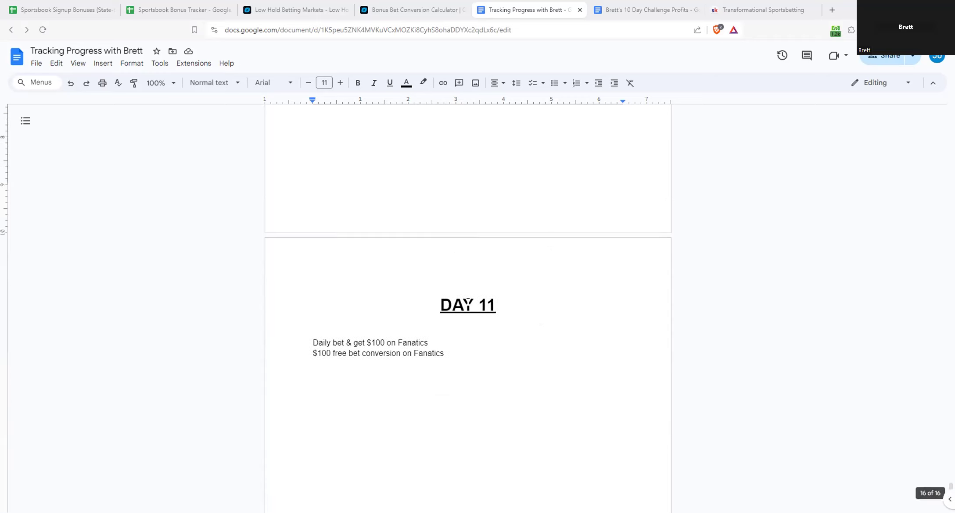
pyautogui.scroll(11, 508, 291)
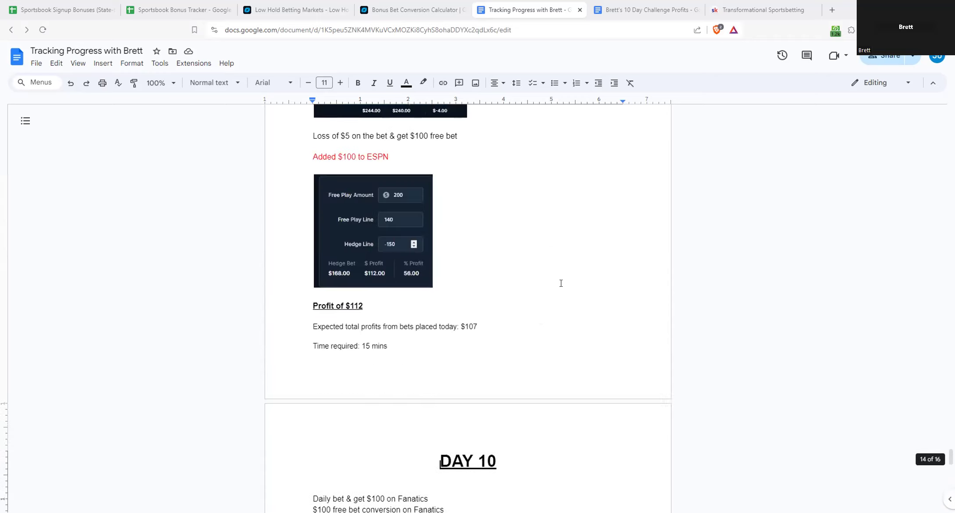
pyautogui.scroll(11, 556, 285)
pyautogui.scroll(-10, 513, 221)
pyautogui.scroll(-10, 535, 208)
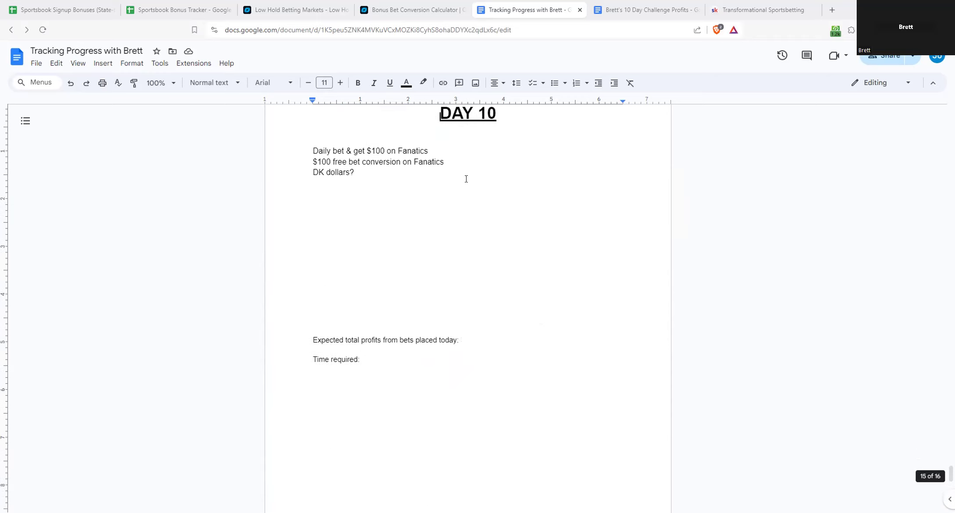
pyautogui.scroll(13, 597, 207)
pyautogui.scroll(-1, 613, 212)
pyautogui.scroll(2, 612, 206)
pyautogui.scroll(-4, 611, 207)
pyautogui.scroll(-2, 609, 201)
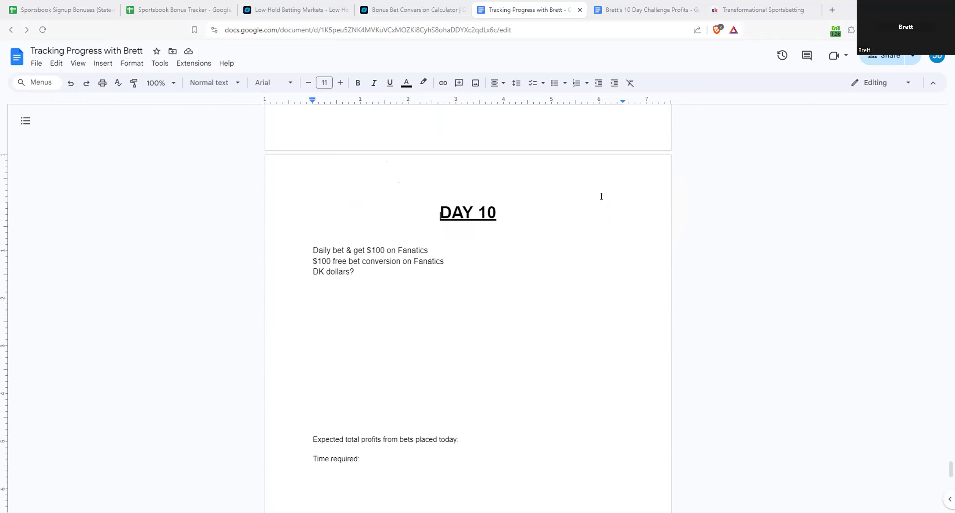
pyautogui.scroll(11, 599, 198)
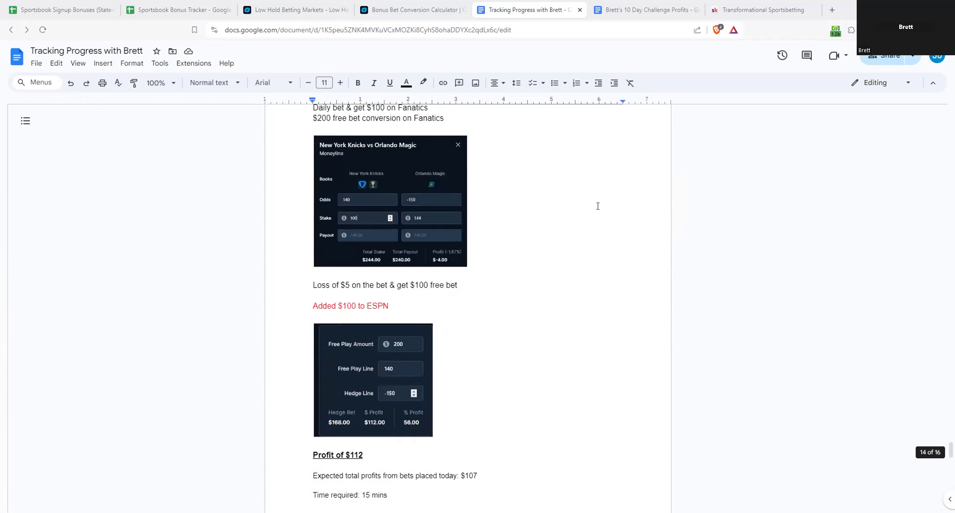
pyautogui.scroll(2, 597, 208)
pyautogui.scroll(-9, 598, 208)
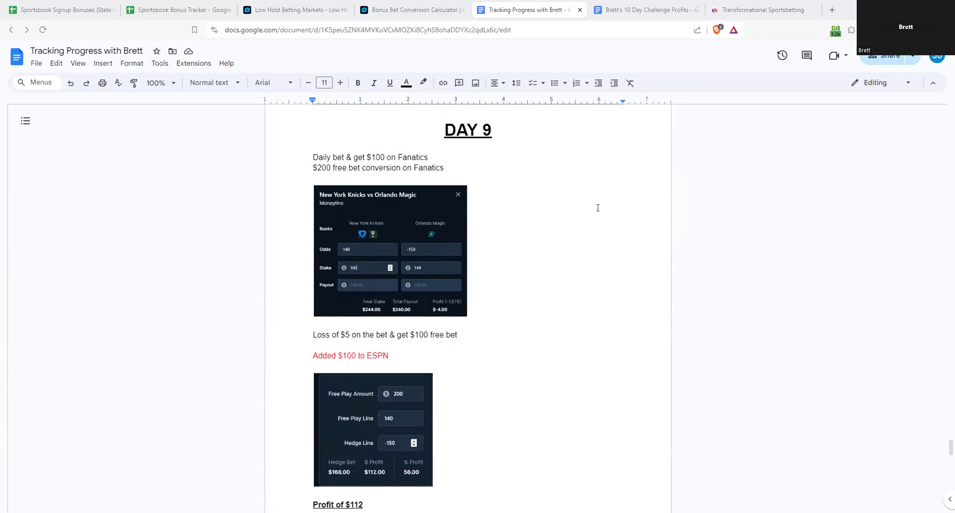
pyautogui.scroll(-3, 597, 208)
pyautogui.scroll(-8, 598, 207)
pyautogui.scroll(4, 598, 207)
pyautogui.scroll(12, 597, 207)
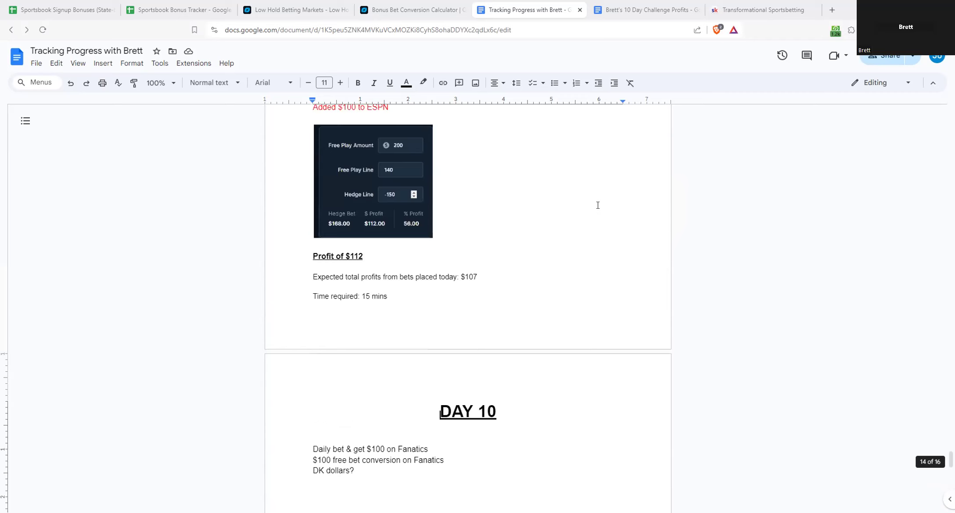
pyautogui.scroll(4, 597, 202)
pyautogui.scroll(-11, 597, 200)
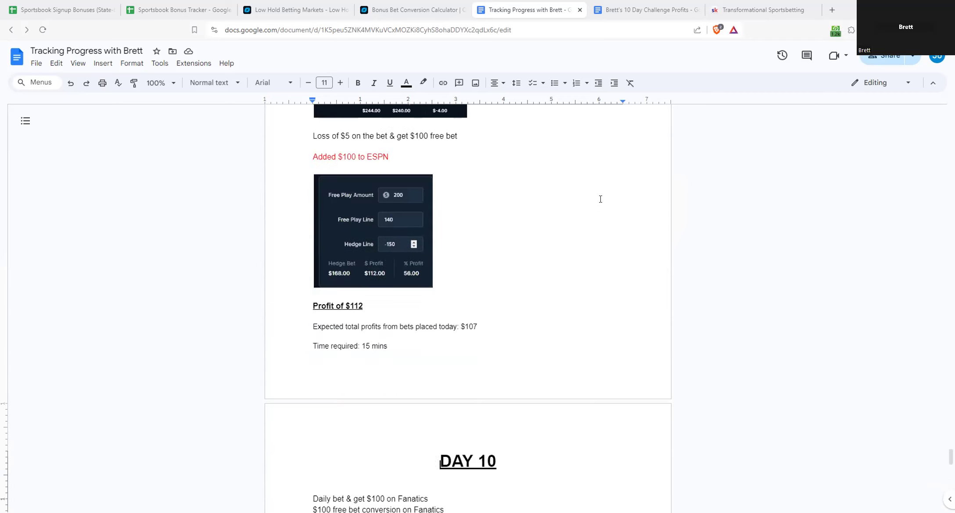
pyautogui.scroll(-10, 600, 199)
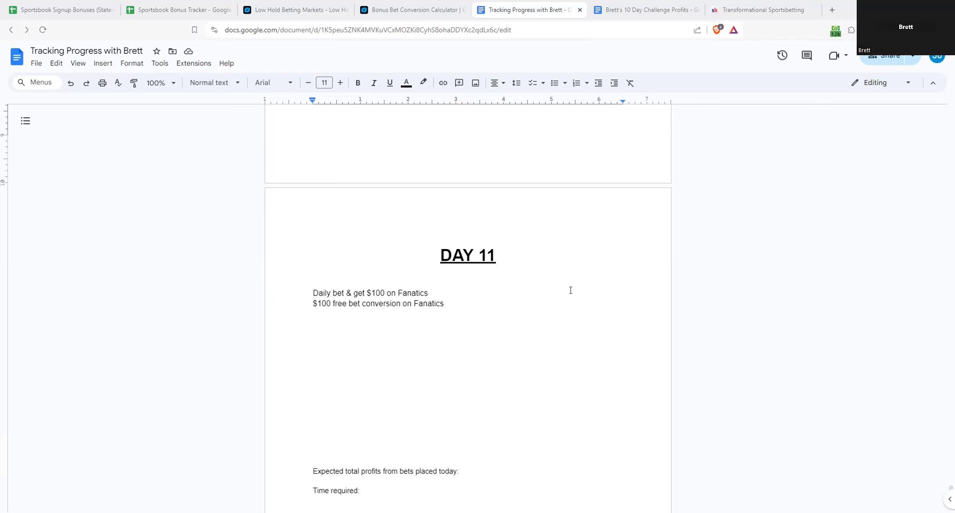
pyautogui.scroll(20, 569, 288)
pyautogui.scroll(5, 594, 284)
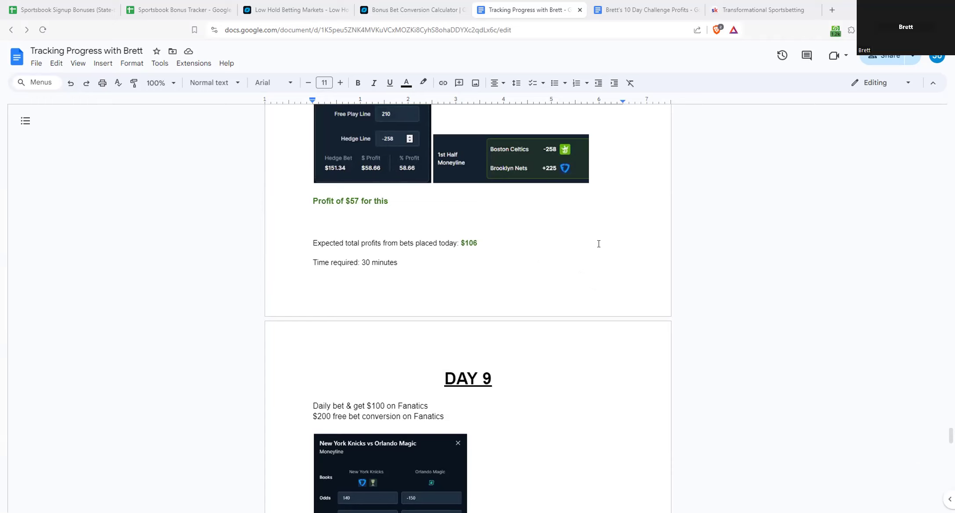
pyautogui.scroll(-3, 603, 219)
pyautogui.scroll(-2, 605, 202)
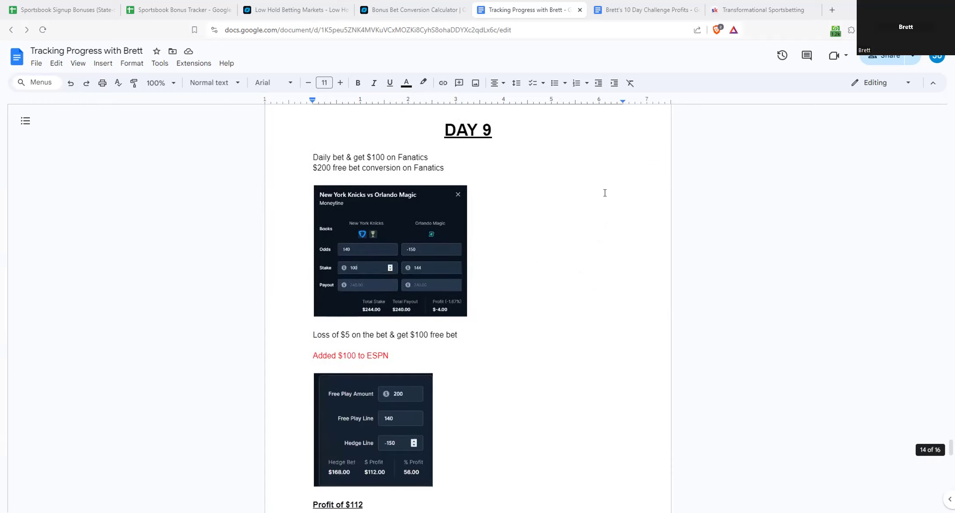
pyautogui.scroll(-10, 605, 193)
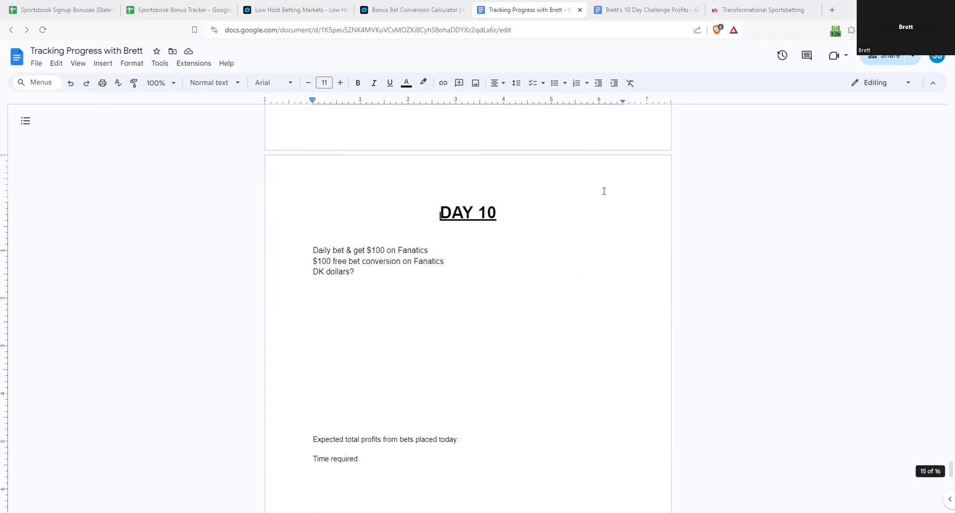
pyautogui.scroll(-2, 604, 192)
pyautogui.scroll(1, 604, 192)
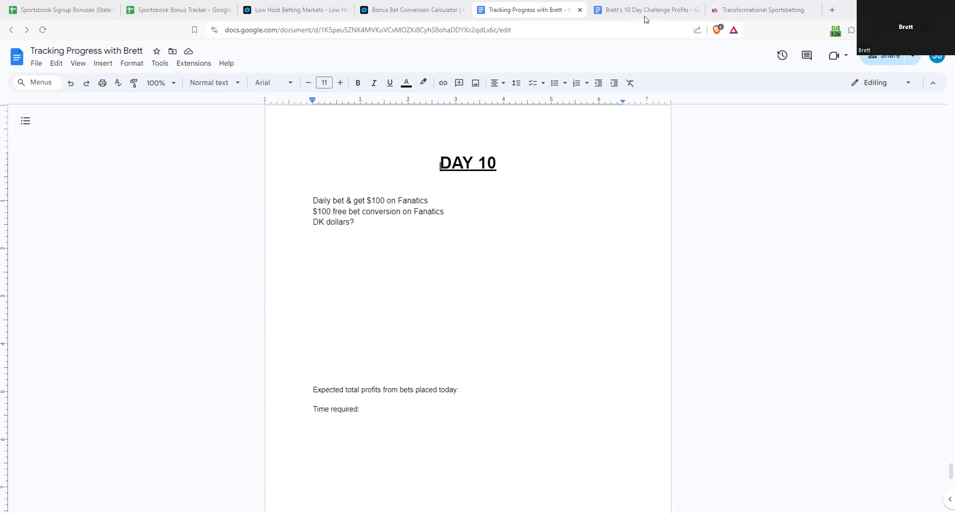